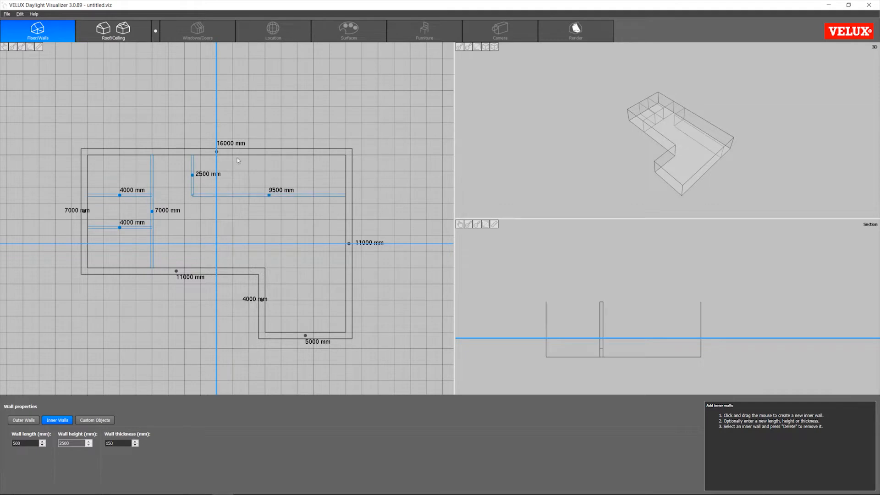
# Step: Add two 2500 mm inner partitions above the 9500 mm inner wall, plus 4500 mm and 3000 mm walls enclosing a room below it
pyautogui.moveTo(233, 155); pyautogui.dragTo(233, 195)
pyautogui.moveTo(298, 155); pyautogui.dragTo(297, 196)
pyautogui.moveTo(297, 268); pyautogui.dragTo(346, 268)
pyautogui.moveTo(297, 268); pyautogui.dragTo(297, 195)
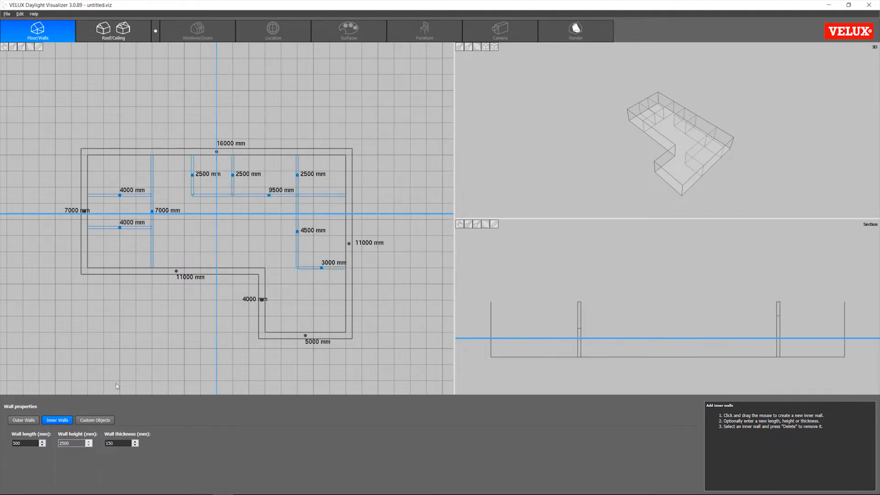
# Step: Draw a custom object in the open area at the middle of the floor plan
pyautogui.click(95, 420)
pyautogui.moveTo(236, 213); pyautogui.dragTo(198, 251)
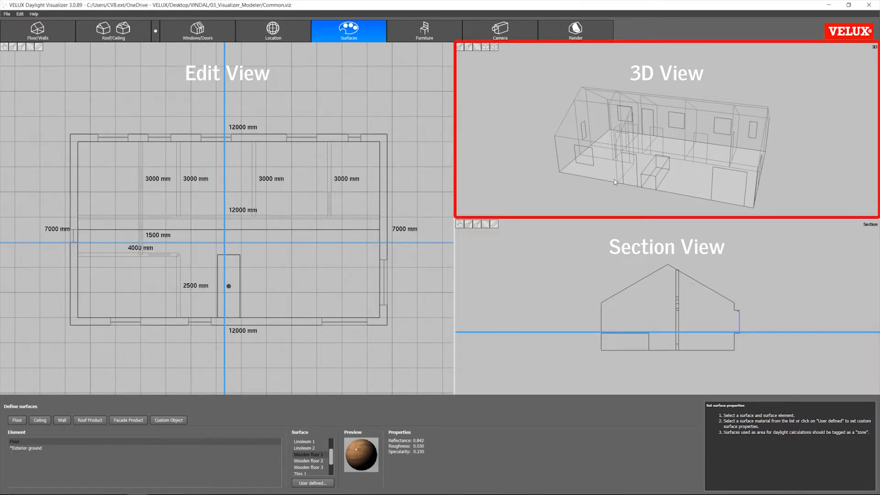
# Step: Examine the house model in 3D from a slightly different angle and compare the available solid display modes
pyautogui.moveTo(615, 182)
pyautogui.mouseDown()
pyautogui.moveTo(621, 193)
pyautogui.moveTo(590, 176)
pyautogui.moveTo(617, 176)
pyautogui.mouseUp()
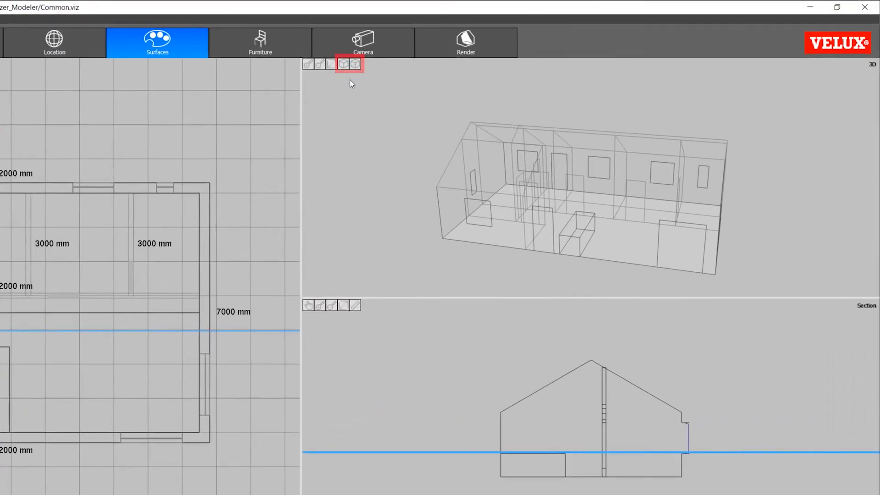
pyautogui.click(344, 65)
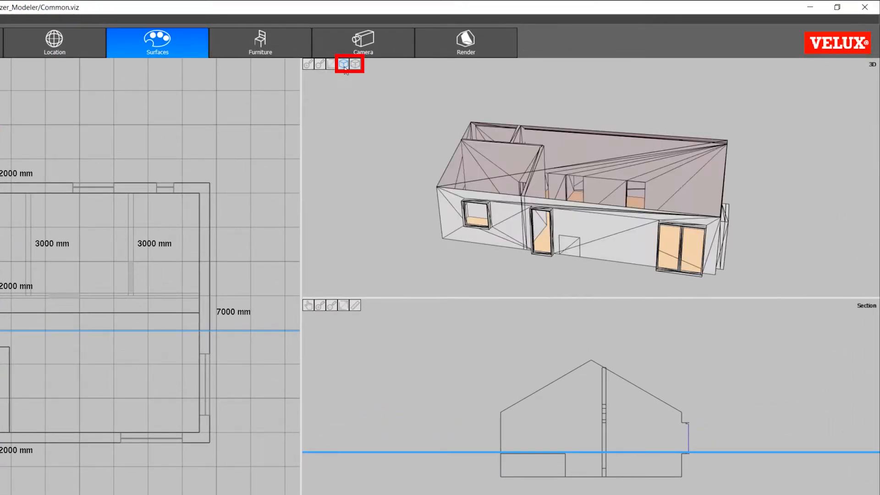
pyautogui.click(356, 65)
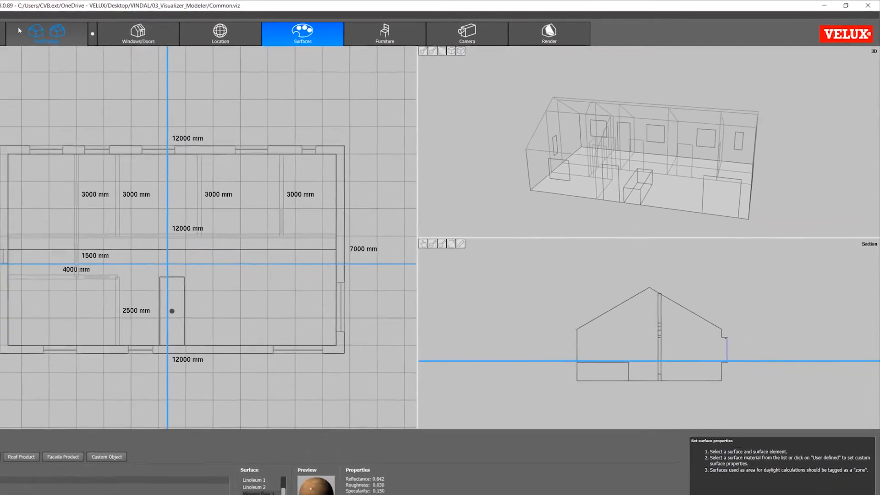
# Step: Review the list of general and viewport shortcuts, and close it
pyautogui.click(34, 14)
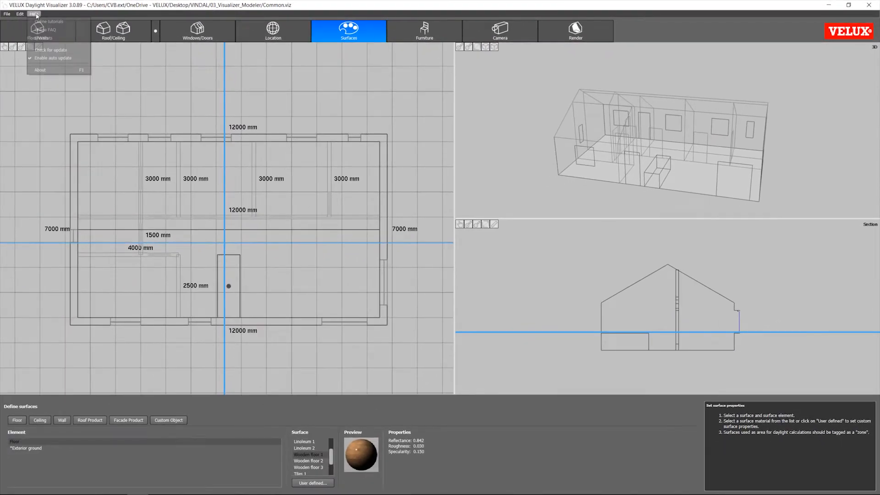
pyautogui.click(43, 38)
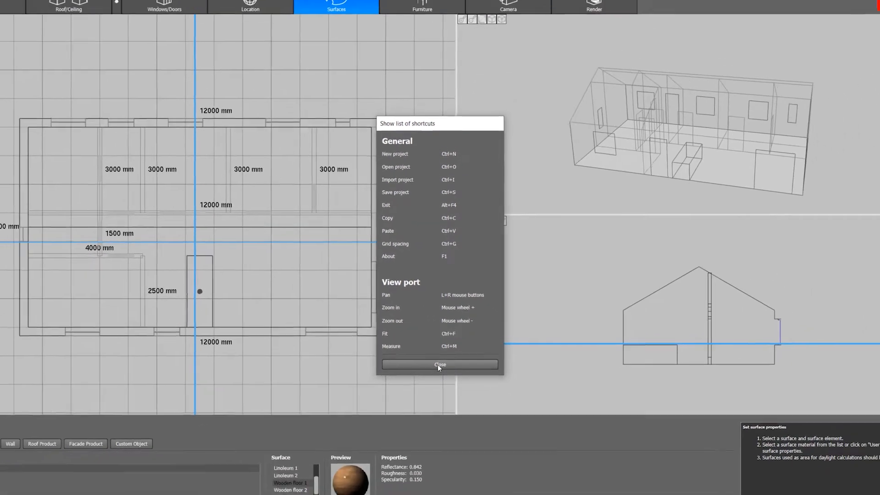
pyautogui.click(439, 365)
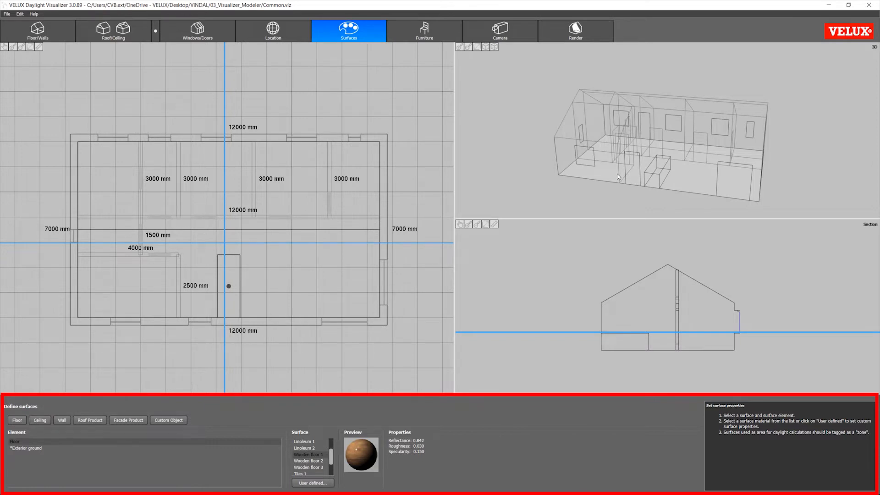
# Step: Review the settings of the Windows/Doors, Location, Surfaces, Furniture and Camera stages in turn
pyautogui.click(219, 32)
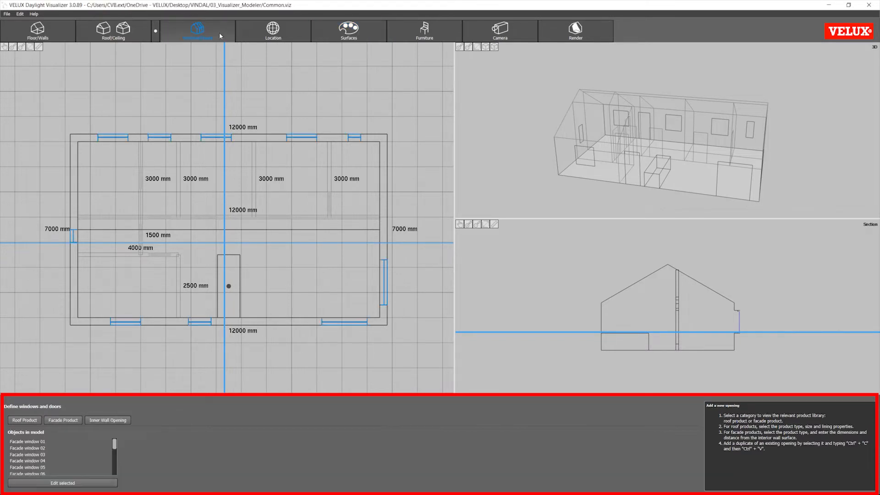
pyautogui.click(264, 32)
pyautogui.click(341, 31)
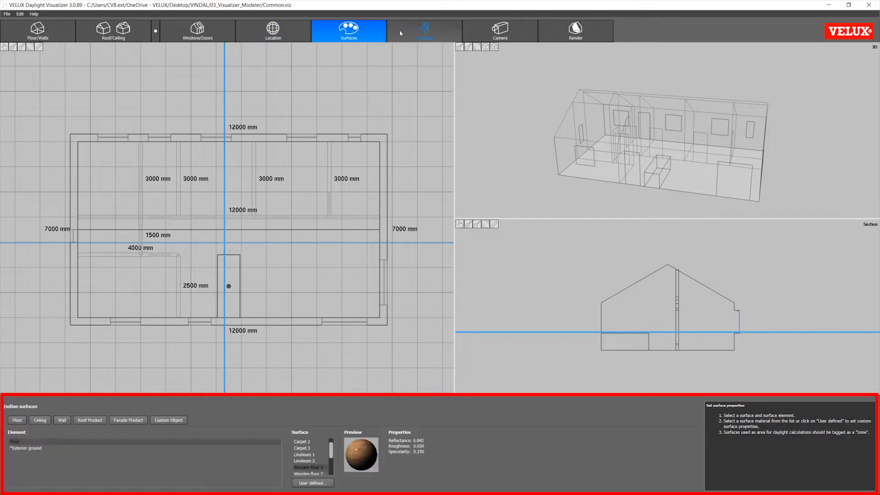
pyautogui.click(399, 30)
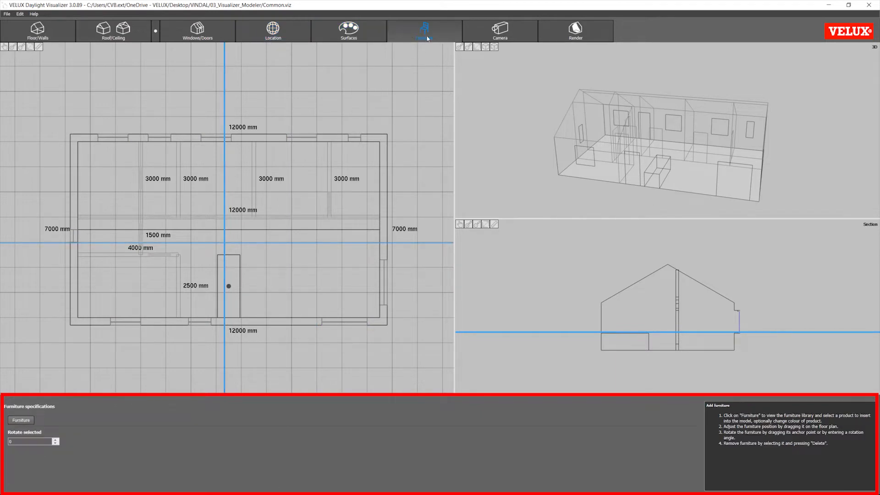
pyautogui.click(475, 38)
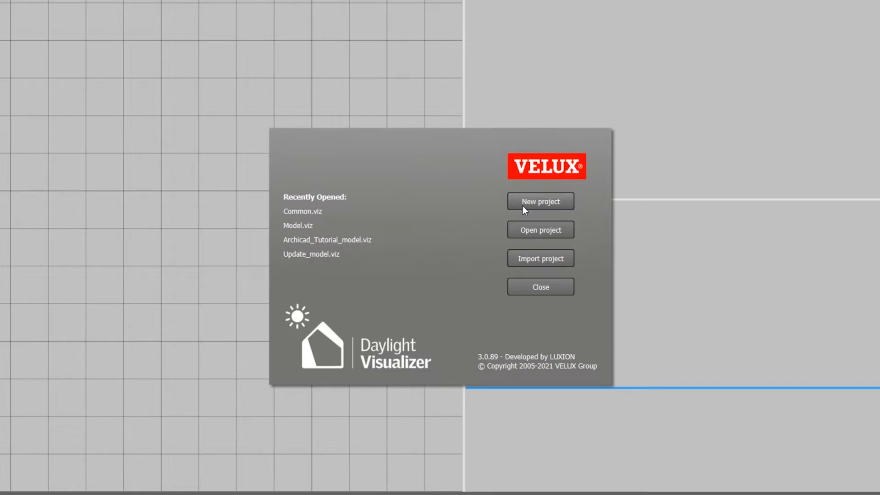
# Step: Start a new project with a grid spacing of 1000 mm
pyautogui.click(524, 206)
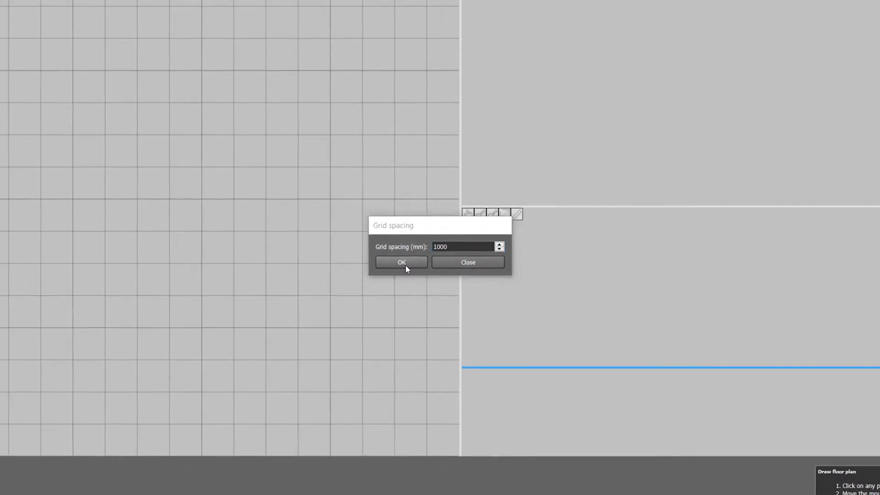
pyautogui.click(405, 265)
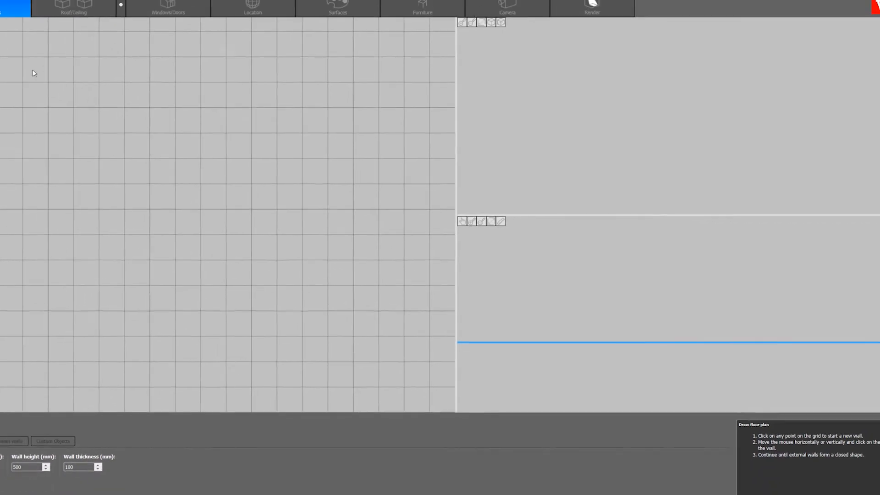
pyautogui.click(20, 14)
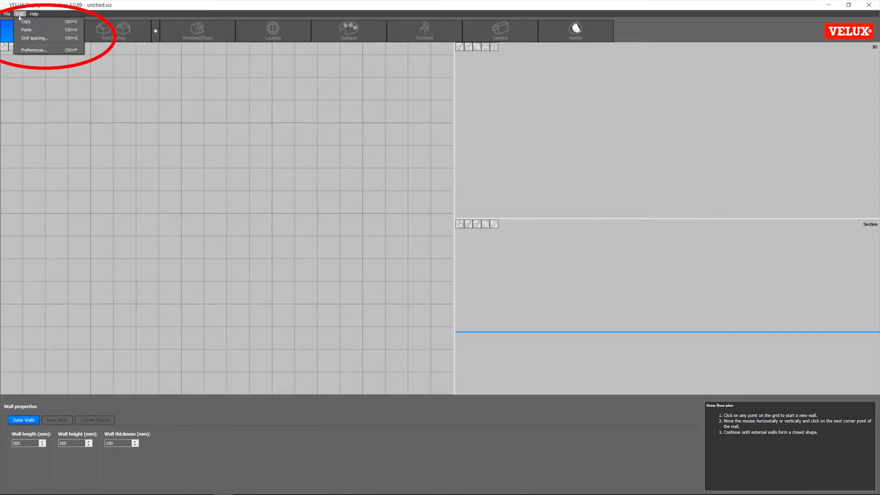
pyautogui.click(55, 38)
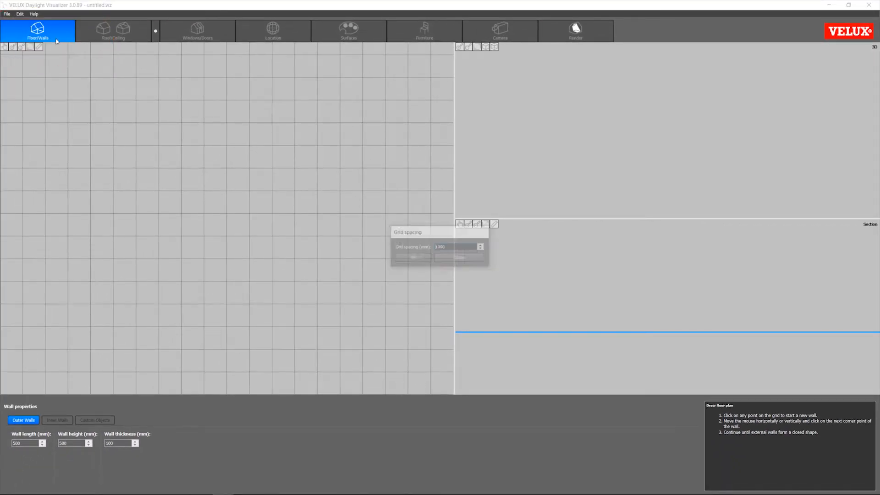
pyautogui.click(401, 259)
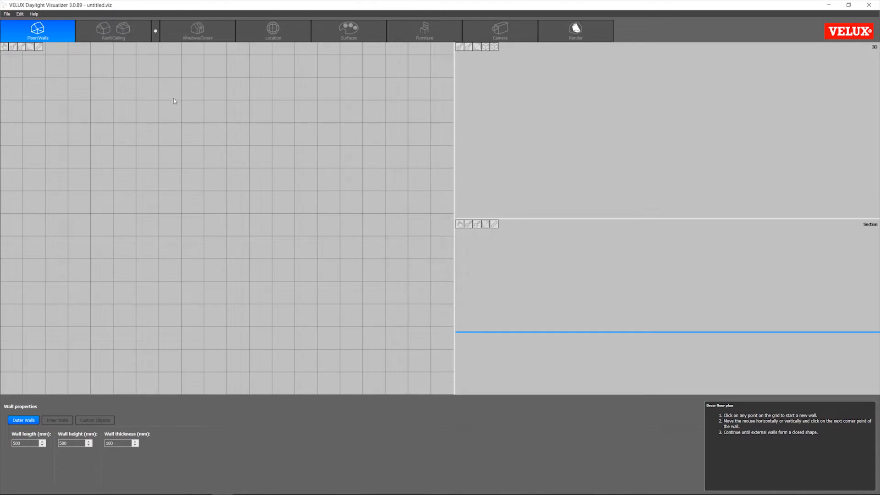
# Step: Review the program language, High DPI and CIE sky preferences, and accept them
pyautogui.click(21, 14)
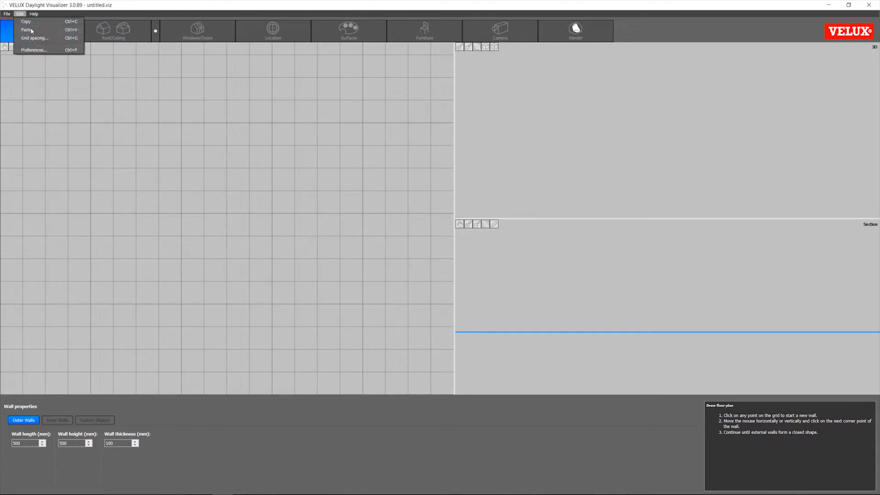
pyautogui.click(46, 50)
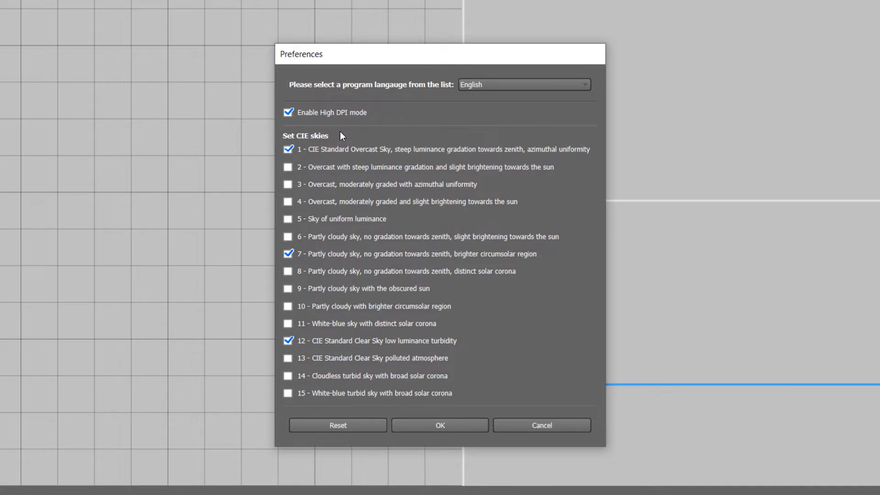
pyautogui.click(448, 425)
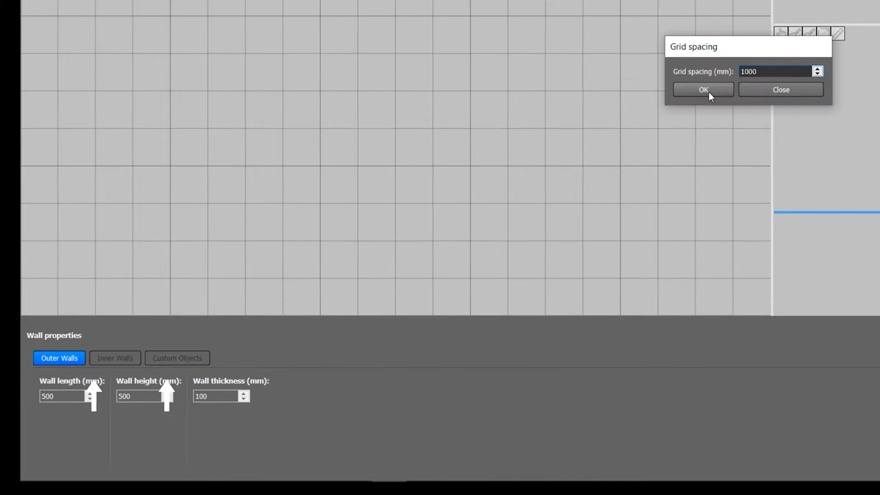
# Step: With 1000 mm grid spacing, draw a closed L-shaped outline of outer walls measuring 7000, 11000, 4000, 5000, 11000 and 16000 mm
pyautogui.click(709, 92)
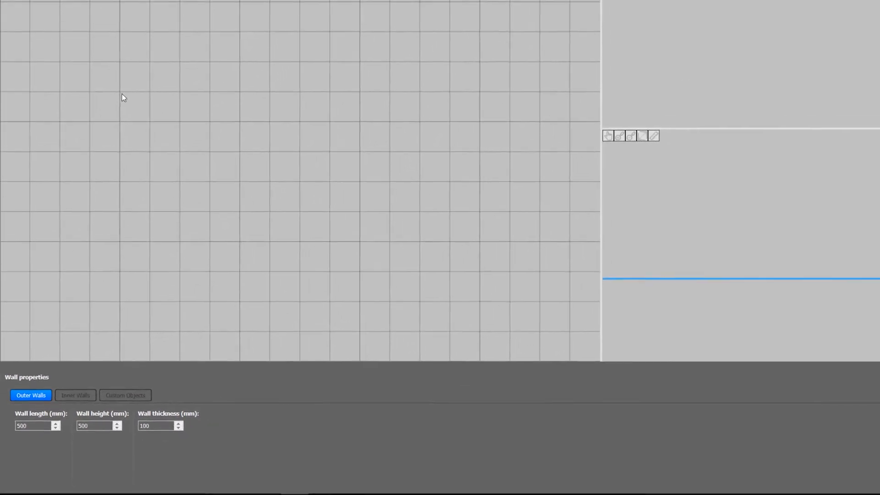
pyautogui.click(122, 94)
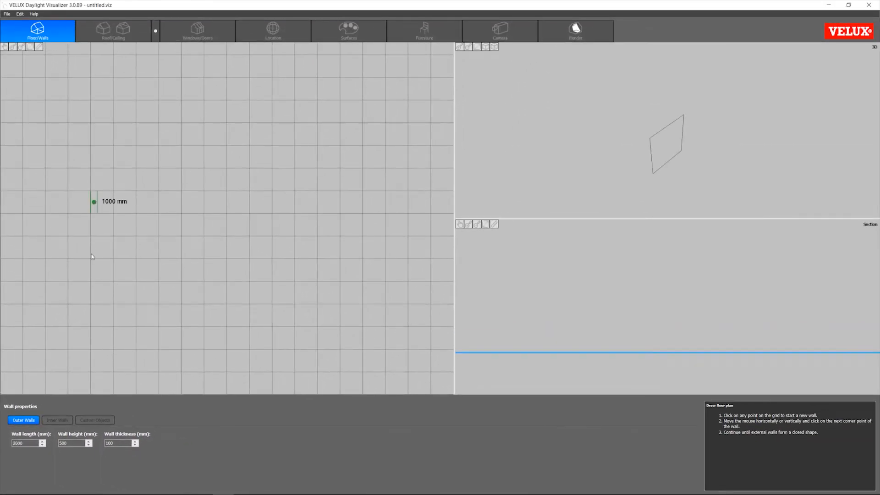
pyautogui.click(86, 359)
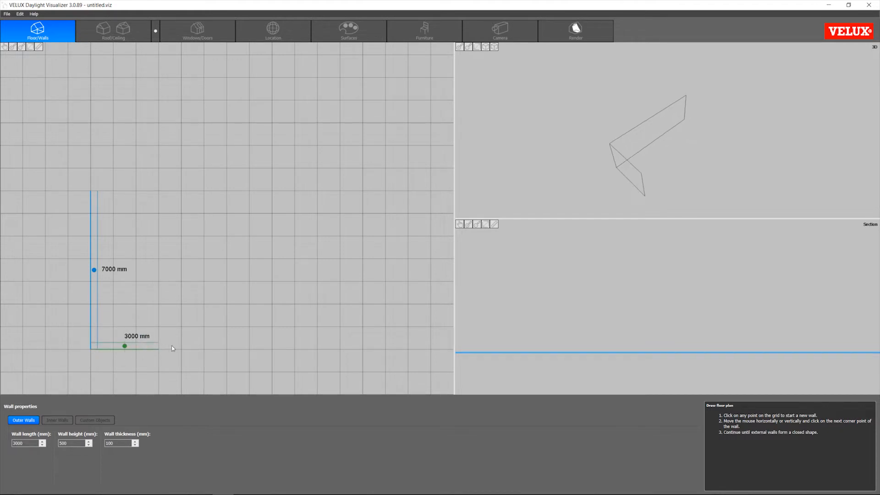
pyautogui.click(342, 350)
pyautogui.scroll(-2, 342, 350)
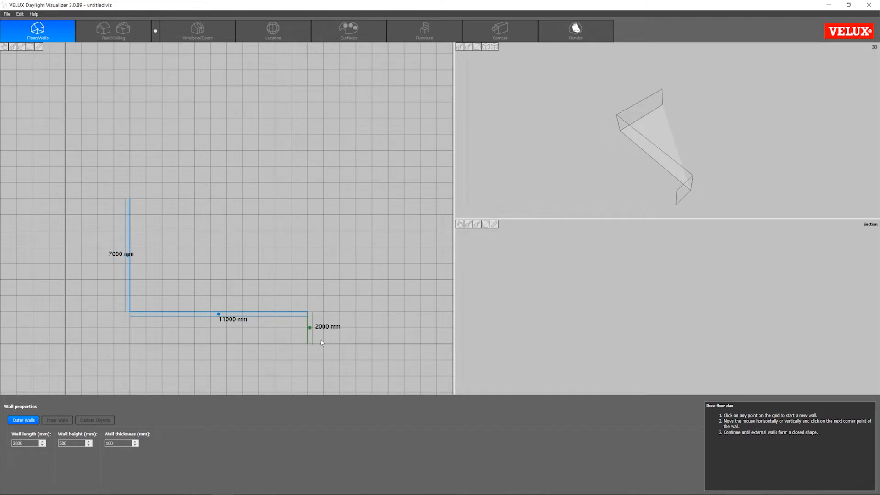
pyautogui.click(314, 377)
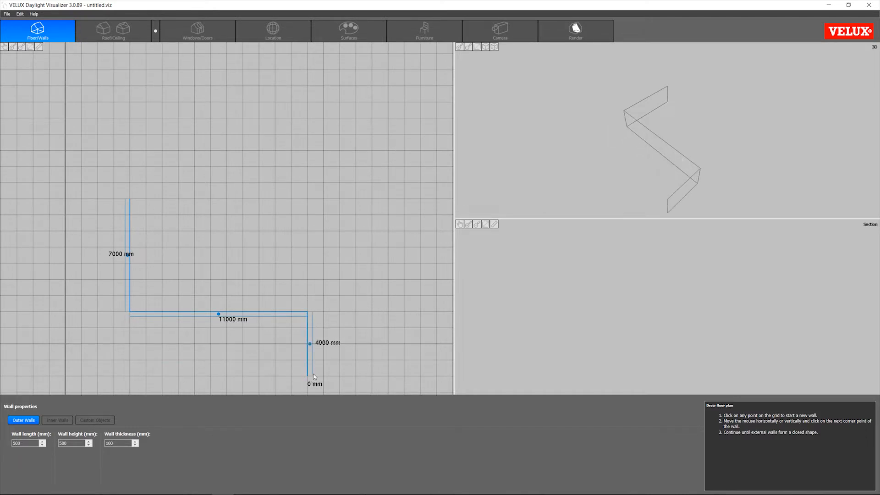
pyautogui.click(388, 373)
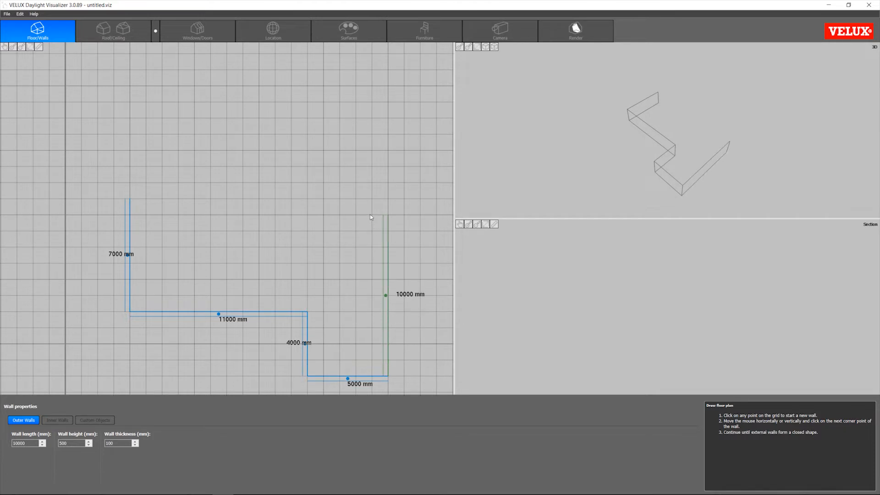
pyautogui.click(374, 199)
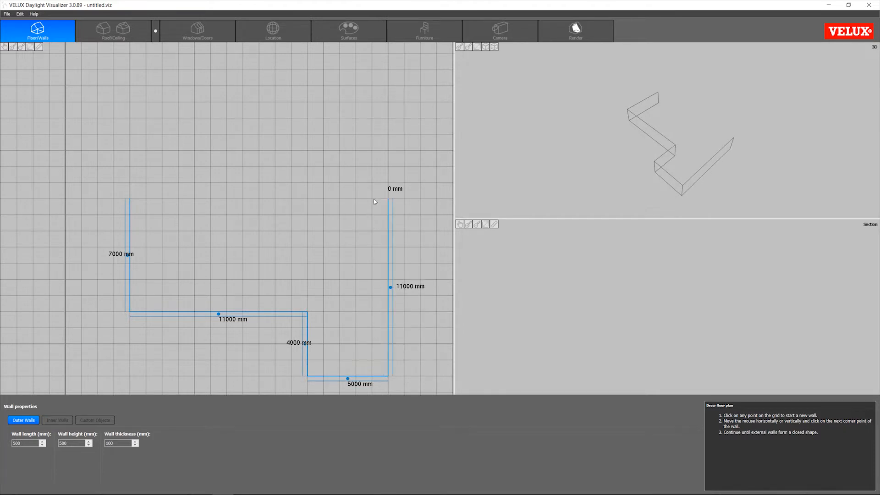
pyautogui.click(127, 199)
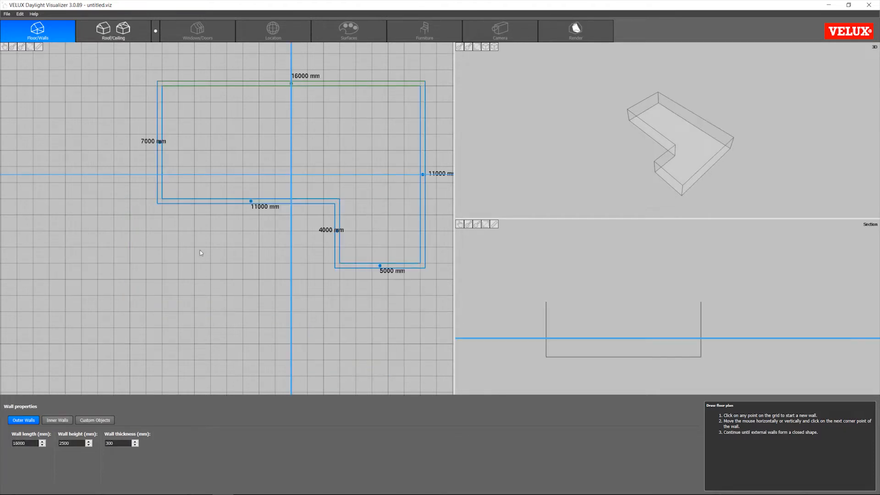
pyautogui.moveTo(197, 252); pyautogui.dragTo(117, 327, button='middle')
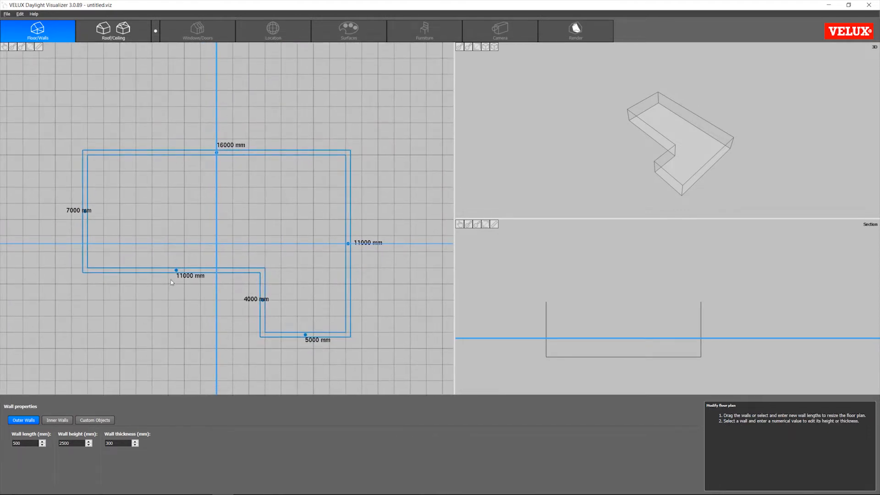
# Step: Try lengthening the horizontal 11000 mm outer wall to 11300 mm, and return it to 11000 mm
pyautogui.moveTo(182, 270)
pyautogui.mouseDown()
pyautogui.moveTo(185, 236)
pyautogui.moveTo(181, 269)
pyautogui.mouseUp()
pyautogui.click(42, 442)
pyautogui.click(42, 442)
pyautogui.click(42, 442)
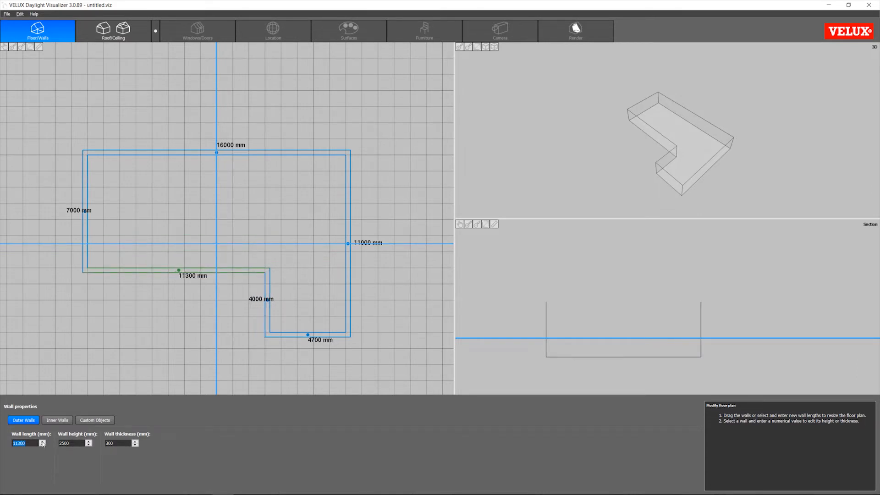
pyautogui.click(42, 444)
pyautogui.click(43, 445)
pyautogui.click(42, 445)
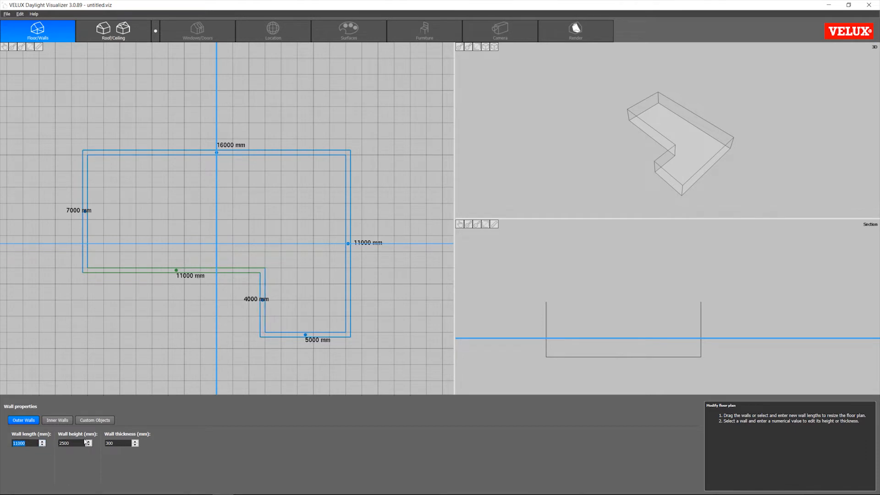
# Step: Set the outer wall thickness to 400 mm
pyautogui.click(134, 442)
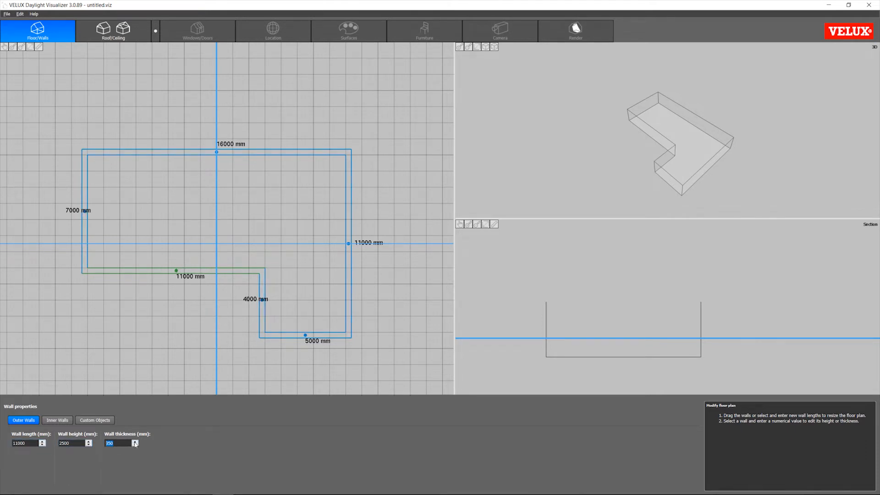
pyautogui.click(135, 442)
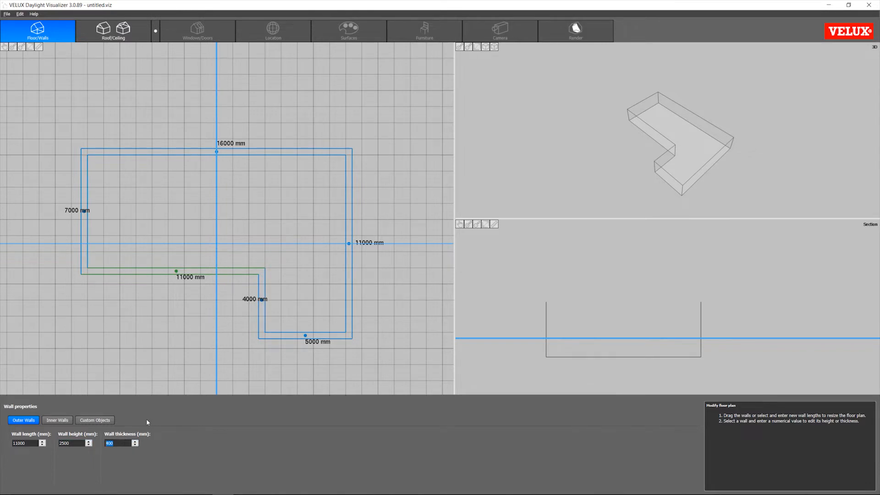
pyautogui.click(147, 419)
# Step: Draw a 7000 mm inner wall across the full depth of the floor plan, about 4000 mm from the parallel 7000 mm outer wall
pyautogui.click(65, 421)
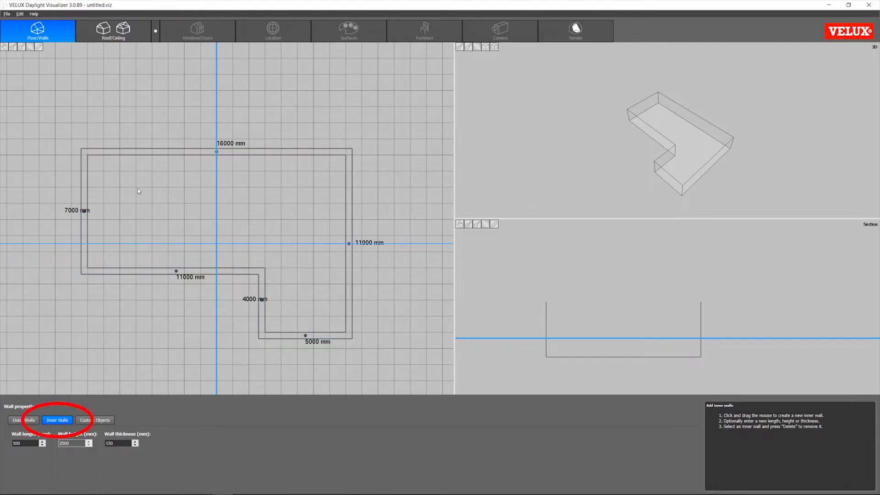
pyautogui.moveTo(152, 156); pyautogui.dragTo(152, 267)
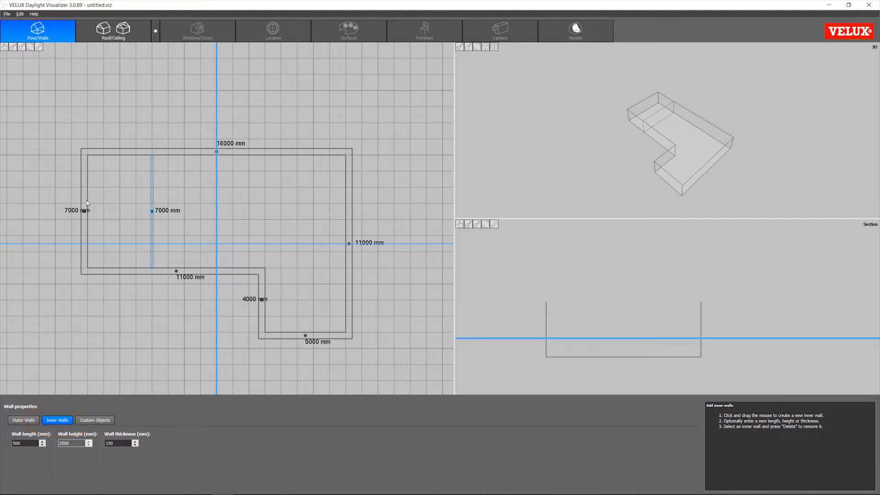
# Step: Draw two parallel 4000 mm inner walls, about 2000 mm apart, between the 7000 mm outer wall and the 7000 mm inner wall
pyautogui.moveTo(88, 196); pyautogui.dragTo(152, 197)
pyautogui.moveTo(88, 227); pyautogui.dragTo(151, 227)
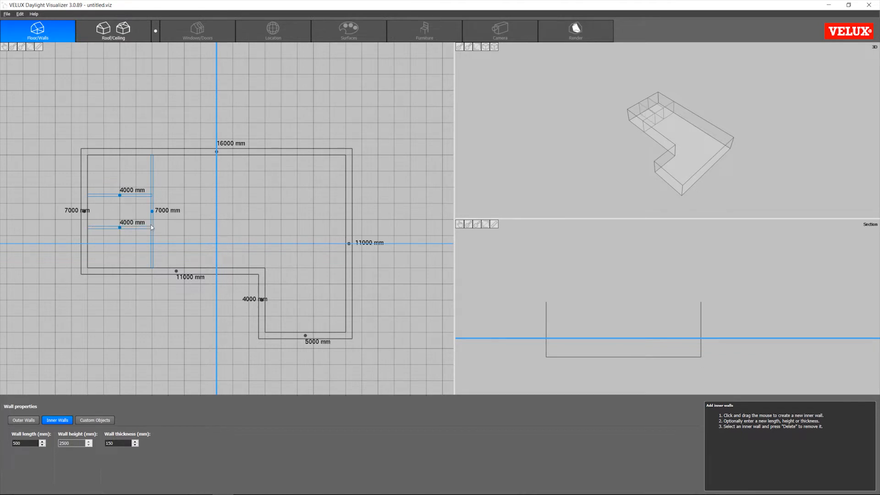
# Step: Draw a 9500 mm inner wall with three 2500 mm partitions beside the 16000 mm outer wall, plus 4500, 3000 and 2000 mm inner walls
pyautogui.moveTo(193, 176); pyautogui.dragTo(345, 197)
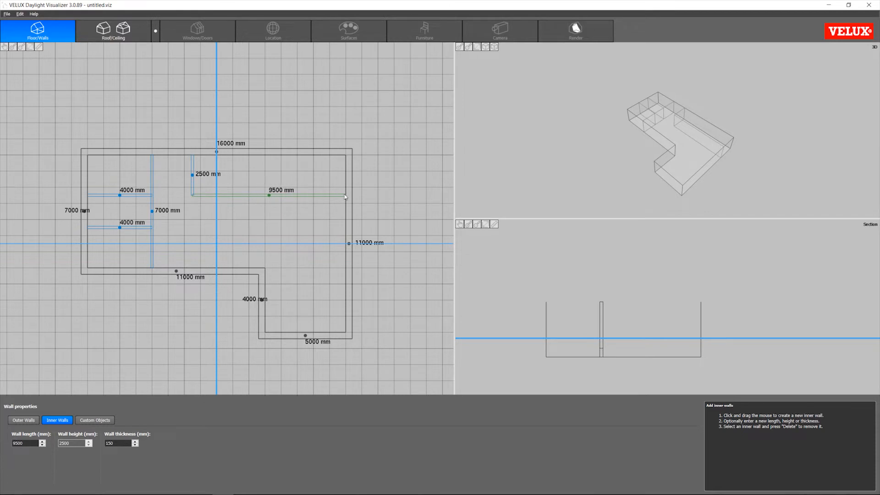
pyautogui.moveTo(233, 155); pyautogui.dragTo(232, 195)
pyautogui.moveTo(299, 157); pyautogui.dragTo(297, 195)
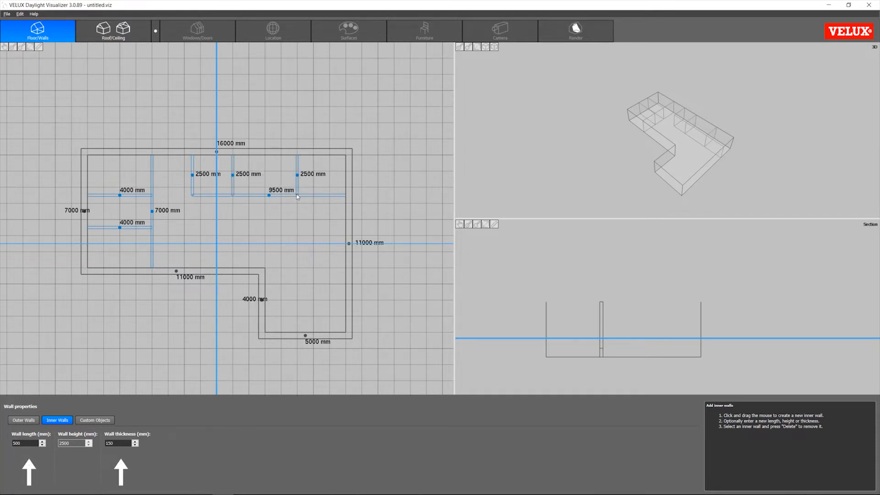
pyautogui.moveTo(297, 268)
pyautogui.mouseDown()
pyautogui.moveTo(345, 268)
pyautogui.moveTo(298, 196)
pyautogui.mouseUp()
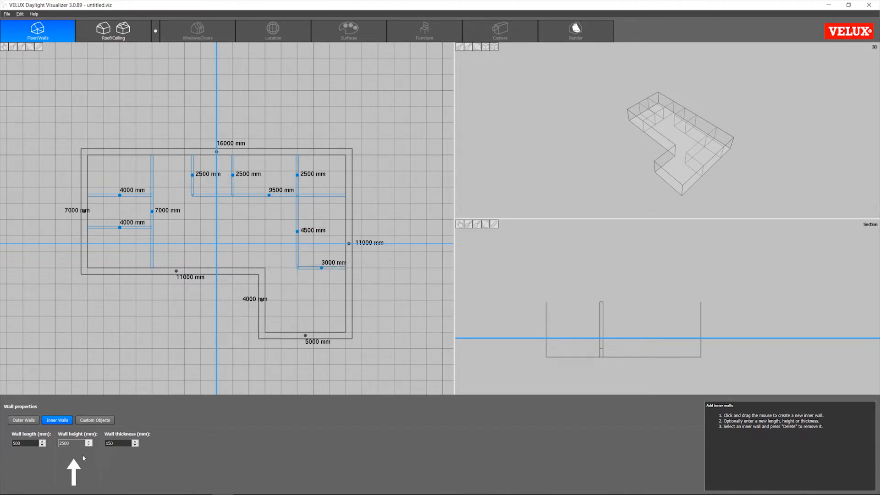
pyautogui.moveTo(213, 244); pyautogui.dragTo(213, 218)
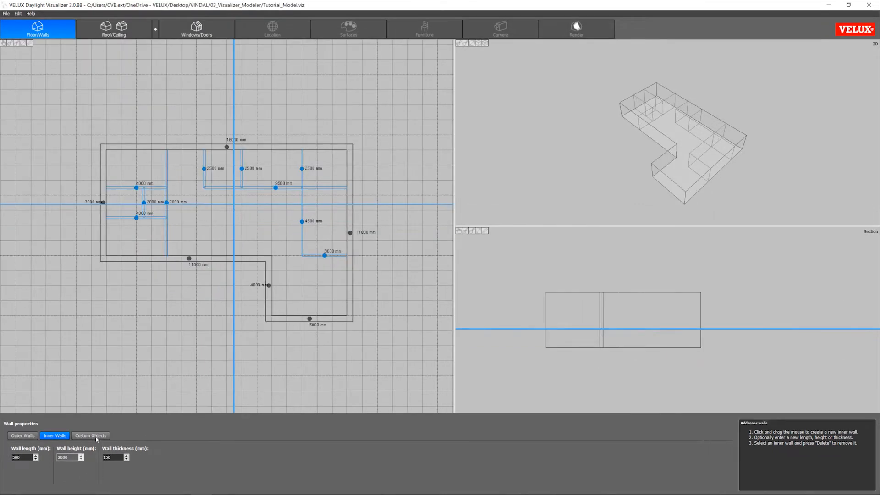
# Step: Create a custom object 38000 mm long, 1000 mm high and 2000 mm thick outside the house, parallel to the 5000 mm outer wall
pyautogui.click(96, 438)
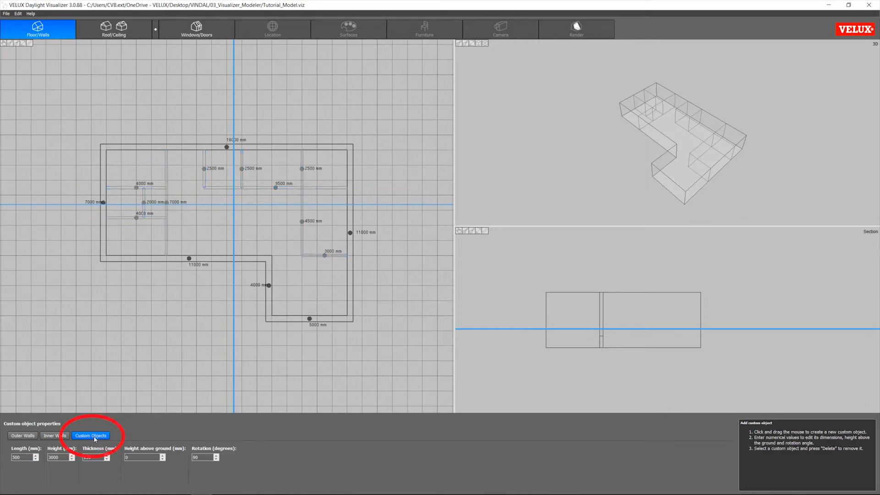
pyautogui.scroll(-4, 233, 367)
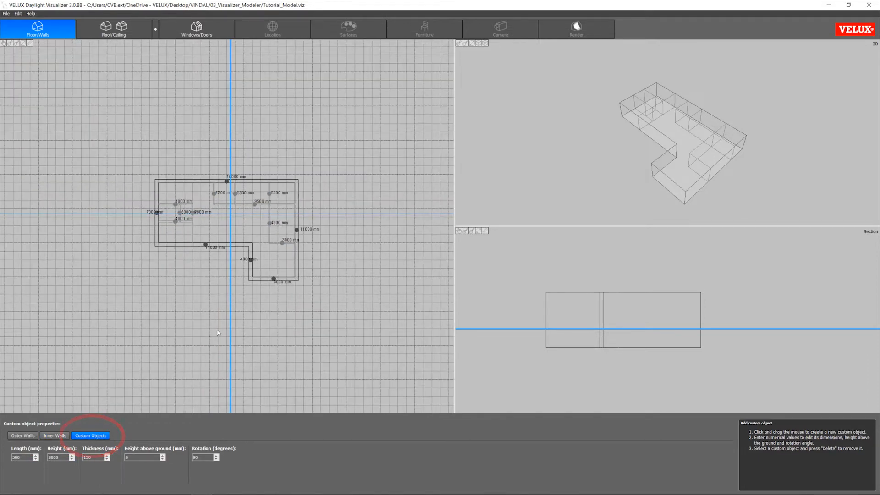
pyautogui.click(227, 352)
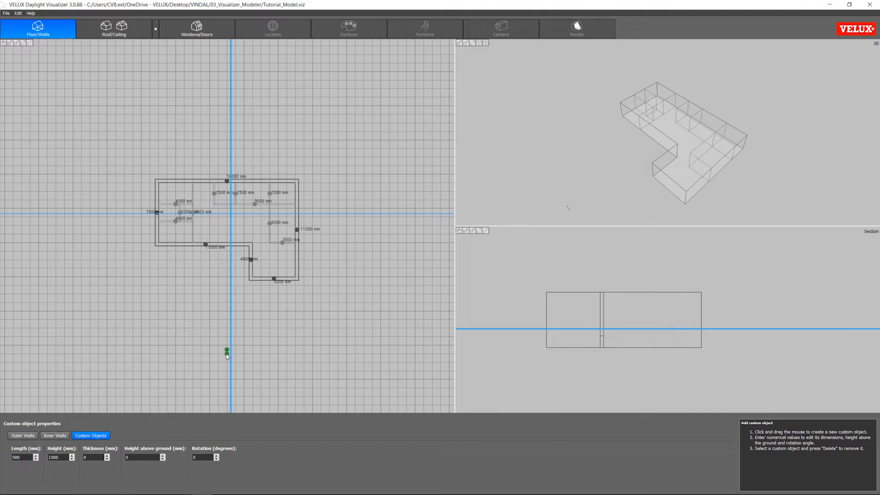
pyautogui.moveTo(227, 355); pyautogui.dragTo(65, 348)
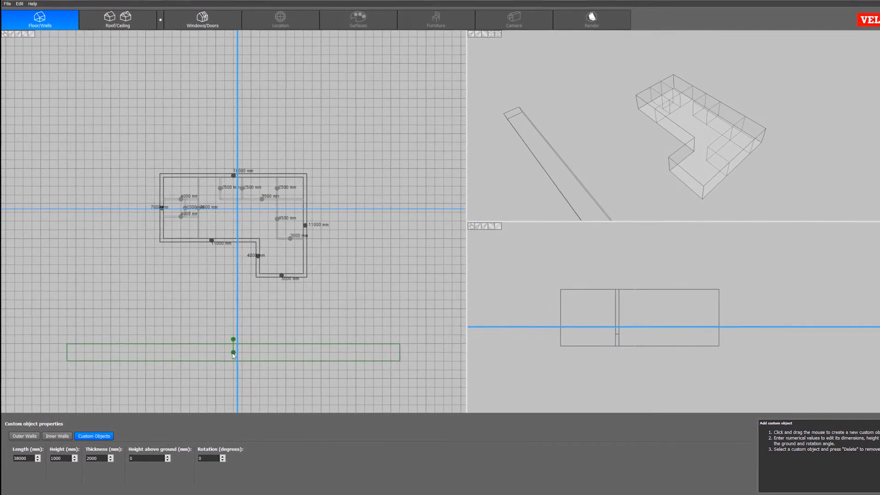
# Step: Paste copies of the custom object along the other three sides to enclose the house, rotating the two perpendicular copies by 270 and 90 degrees
pyautogui.hotkey('ctrl', 'v')
pyautogui.moveTo(234, 335); pyautogui.dragTo(428, 212)
pyautogui.hotkey('ctrl', 'v')
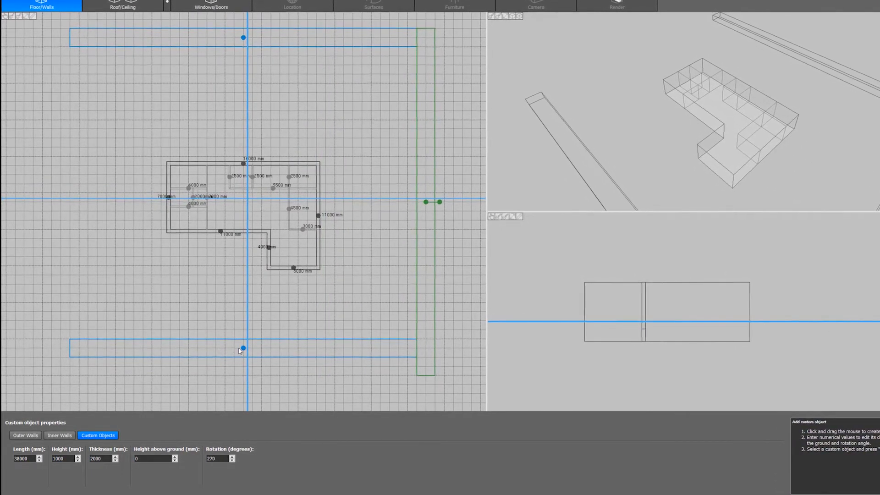
pyautogui.moveTo(242, 348); pyautogui.dragTo(183, 325)
pyautogui.doubleClick(217, 459)
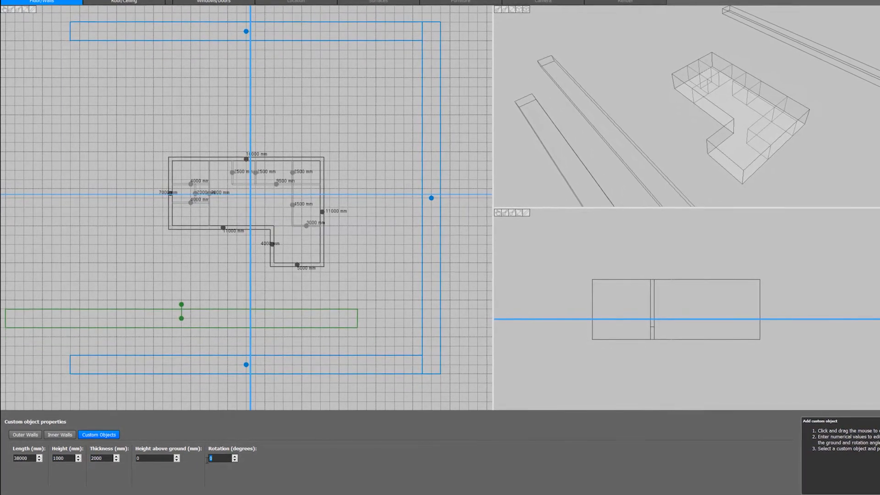
pyautogui.write('90')
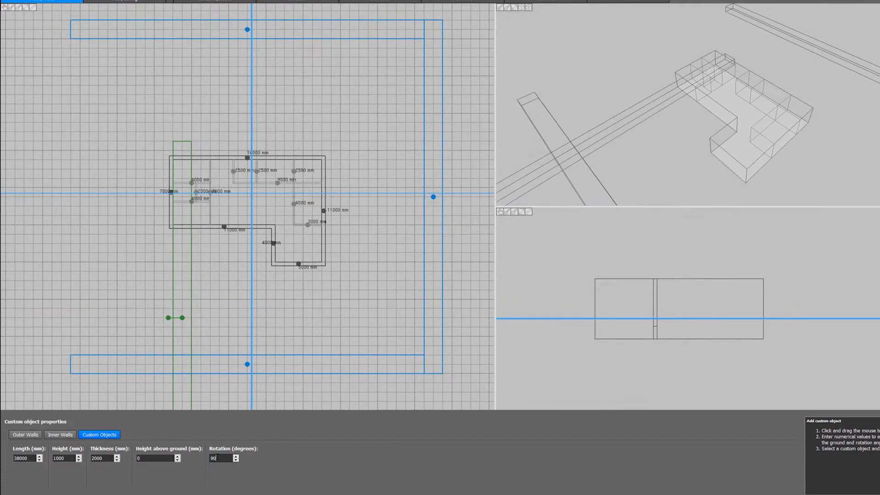
pyautogui.moveTo(191, 291); pyautogui.dragTo(71, 201)
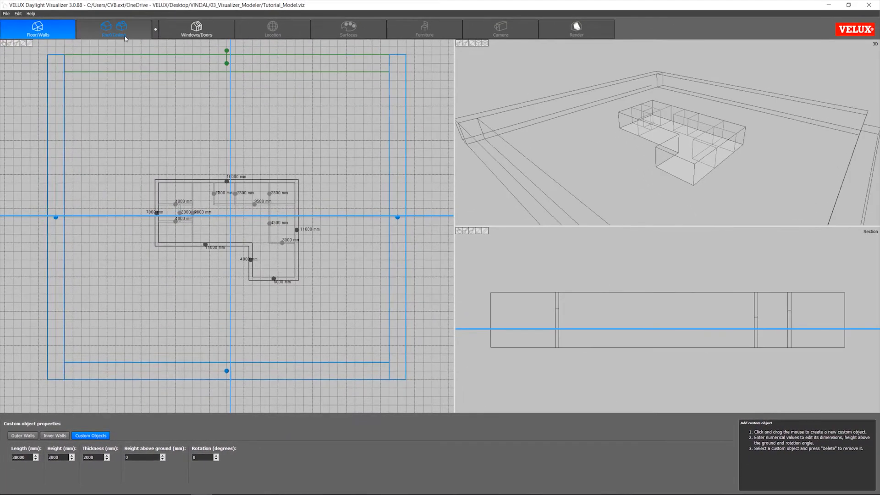
# Step: Start the roof design with a flat roof and set its overhang dimension to 400 mm
pyautogui.click(133, 5)
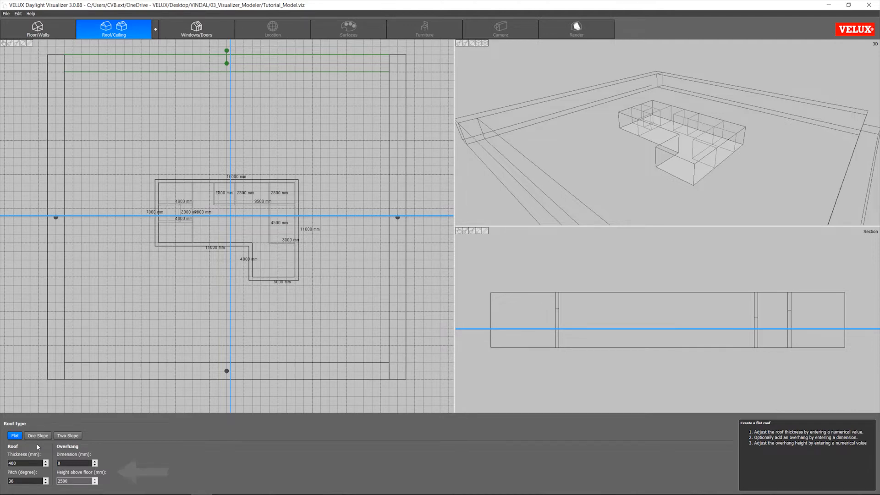
pyautogui.click(95, 462)
pyautogui.click(95, 461)
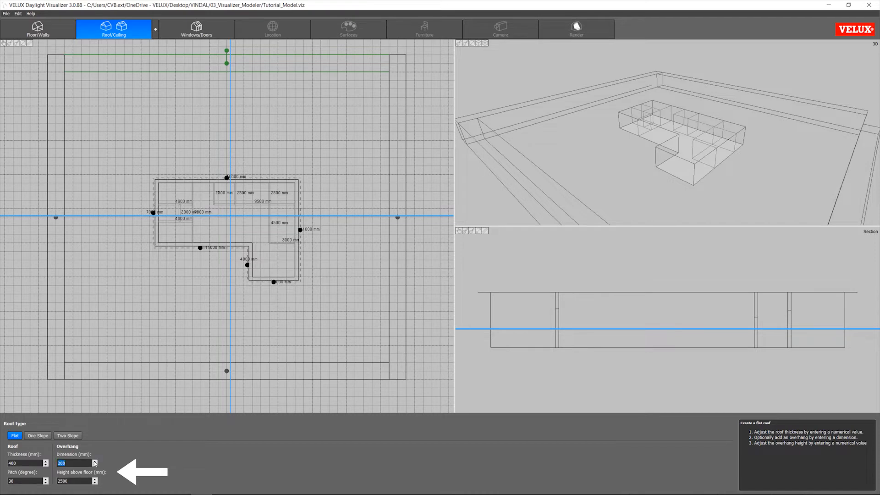
pyautogui.click(95, 462)
pyautogui.click(95, 462)
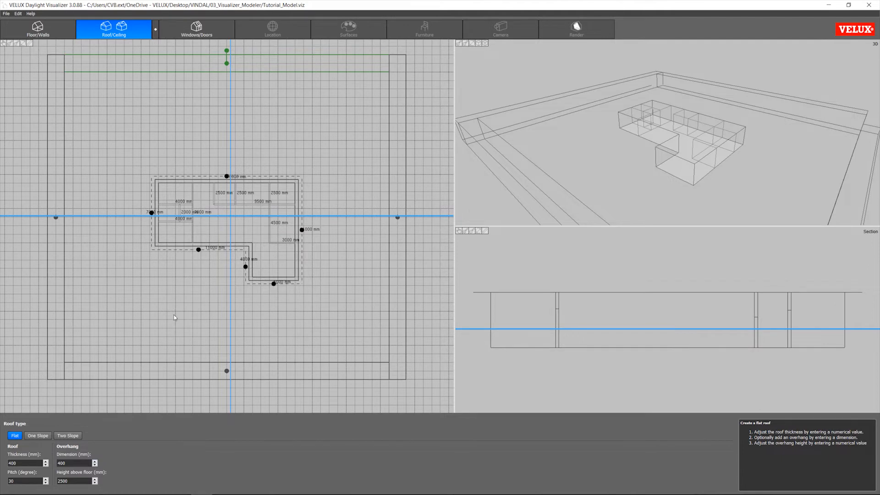
# Step: Change the roof to one slope and try raising it from both 11000 mm outer walls, ending with the 16000 mm outer wall
pyautogui.click(42, 436)
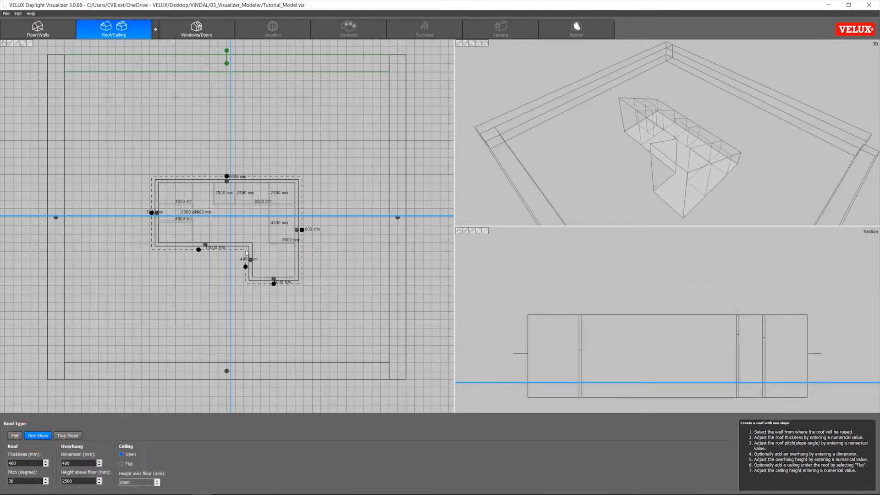
pyautogui.scroll(2, 220, 157)
pyautogui.scroll(1, 216, 156)
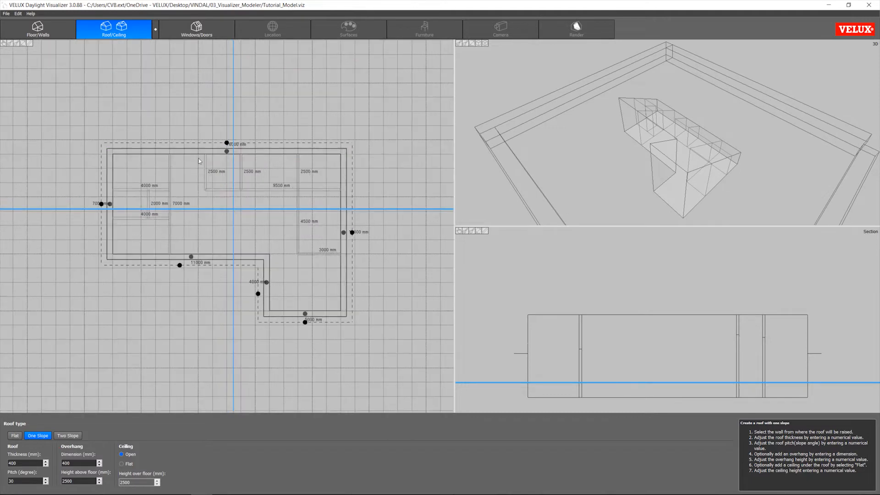
pyautogui.click(153, 257)
pyautogui.click(344, 236)
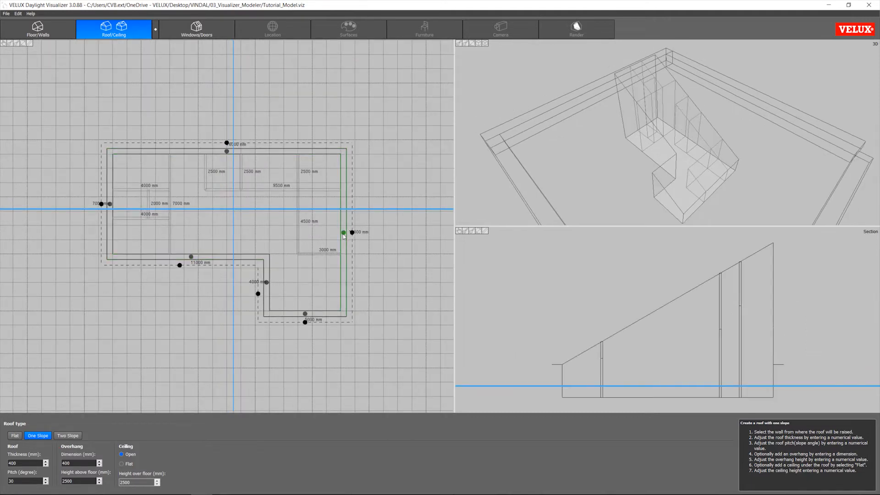
pyautogui.click(237, 153)
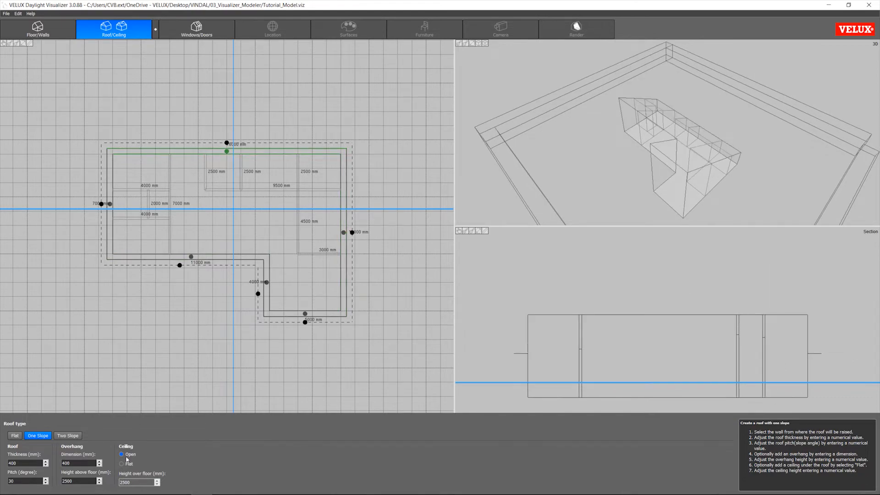
# Step: Give the one-slope roof a flat ceiling and set its pitch to 20 degrees
pyautogui.click(123, 463)
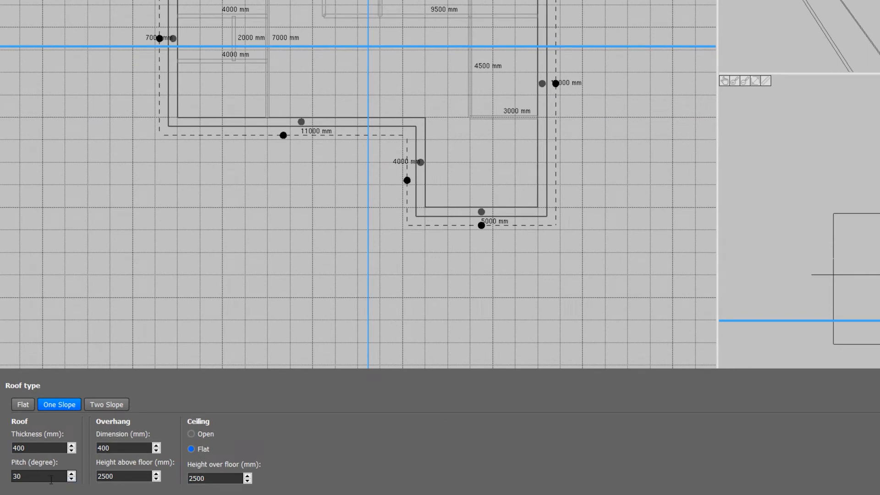
pyautogui.doubleClick(51, 477)
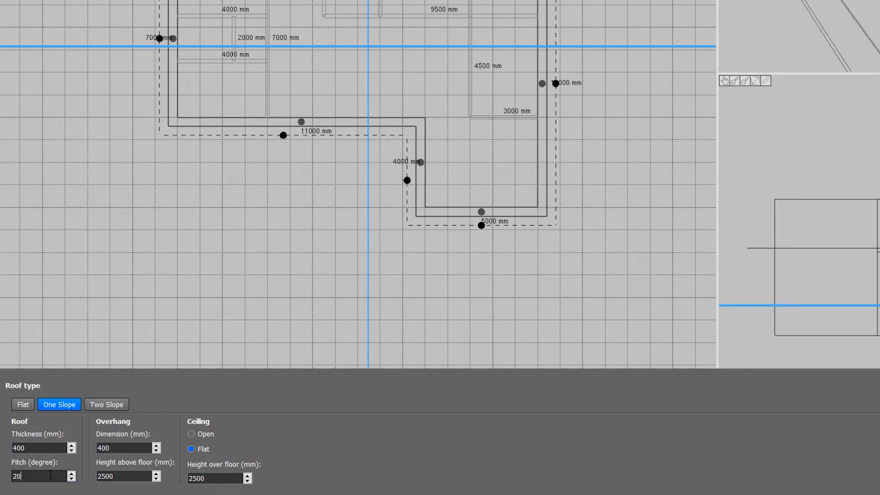
pyautogui.write('20')
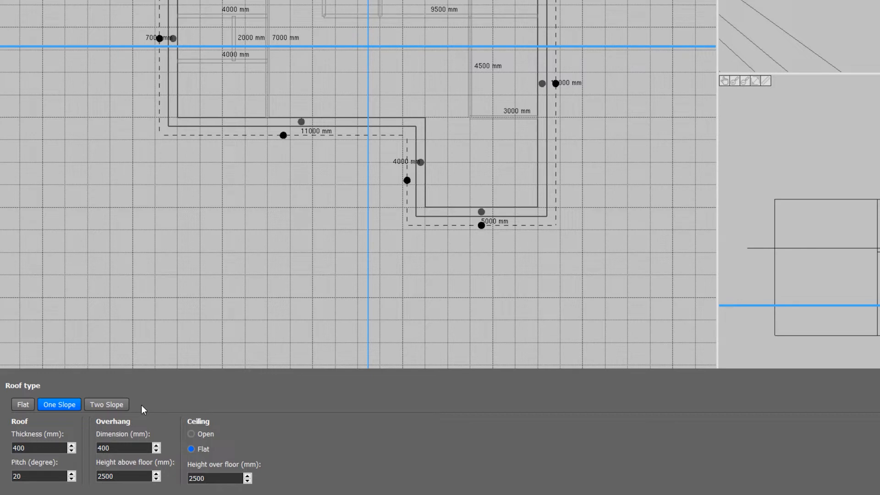
# Step: Try a two-slope roof with a straight median line from the 7000 mm outer wall to the opposite 11000 mm outer wall
pyautogui.click(122, 405)
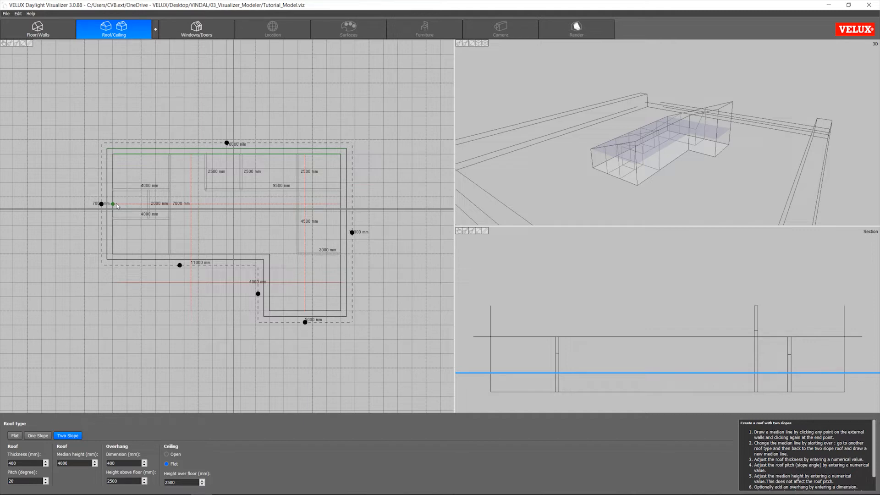
pyautogui.click(113, 204)
pyautogui.click(341, 204)
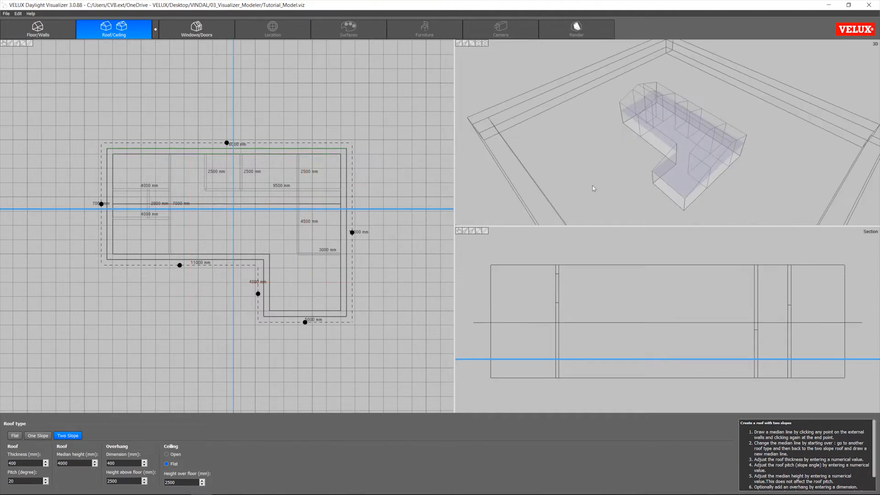
pyautogui.moveTo(593, 185); pyautogui.dragTo(655, 141)
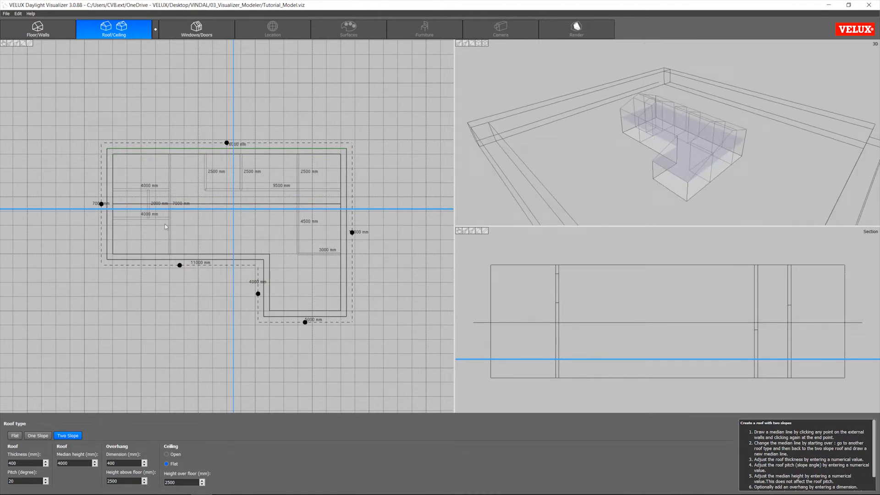
# Step: Restart the two-slope roof with an L-shaped median line from the middle of the 7000 mm outer wall to the 5000 mm outer wall
pyautogui.click(41, 436)
pyautogui.click(55, 438)
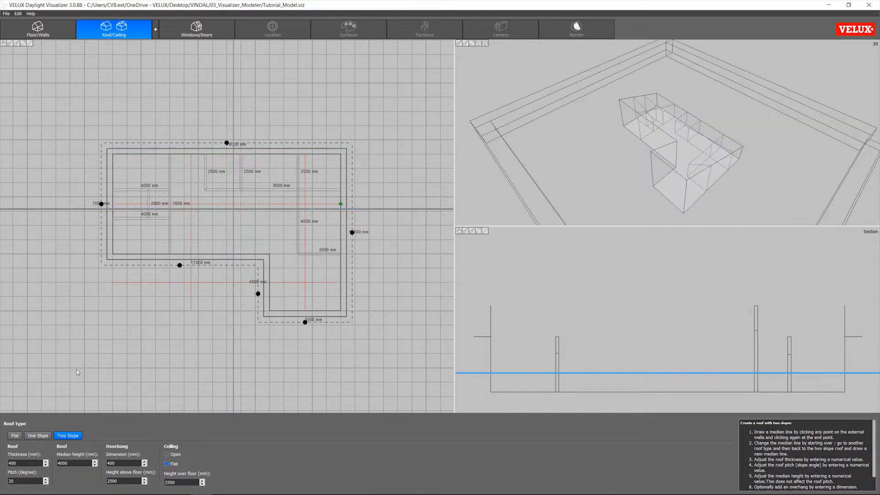
pyautogui.click(112, 204)
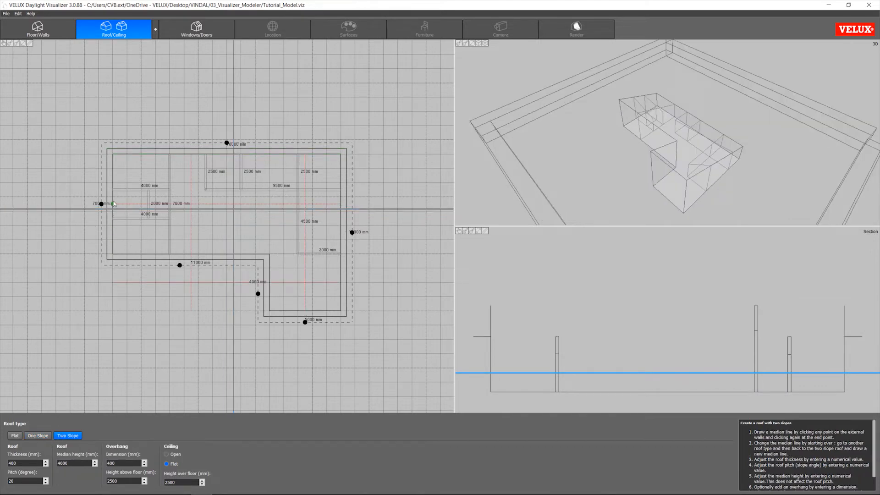
pyautogui.click(305, 204)
pyautogui.click(305, 312)
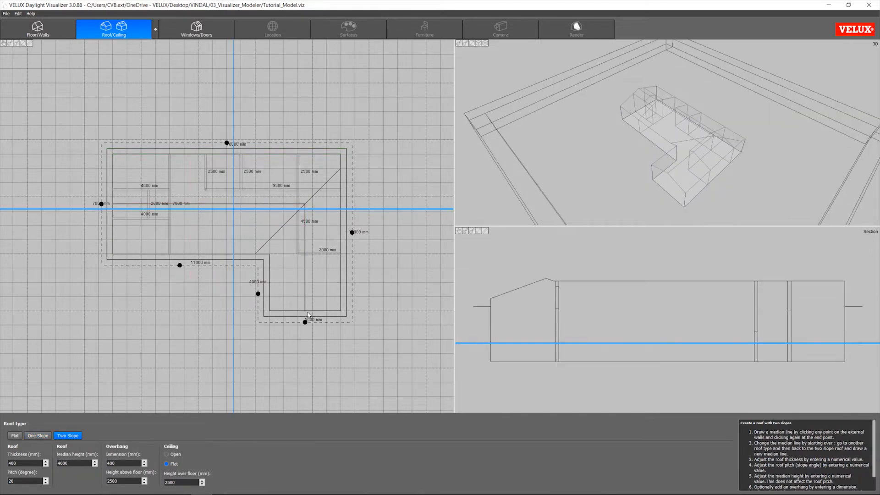
pyautogui.moveTo(556, 175); pyautogui.dragTo(648, 139)
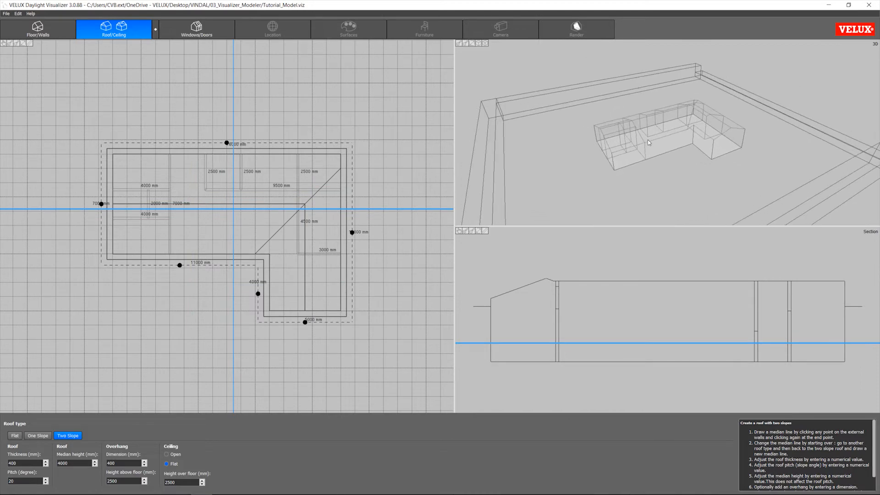
# Step: Switch the ceiling to open and back to flat, and examine the flat ceiling in the 3D view
pyautogui.click(176, 456)
pyautogui.click(173, 465)
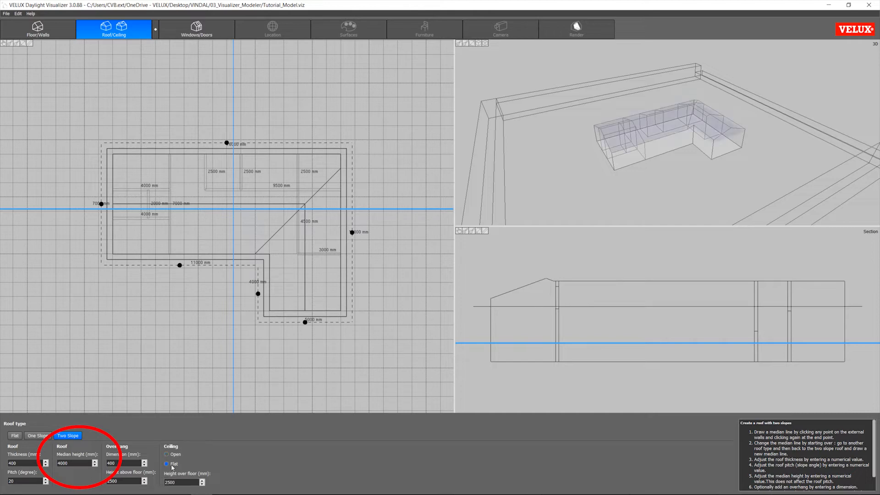
pyautogui.scroll(5, 695, 151)
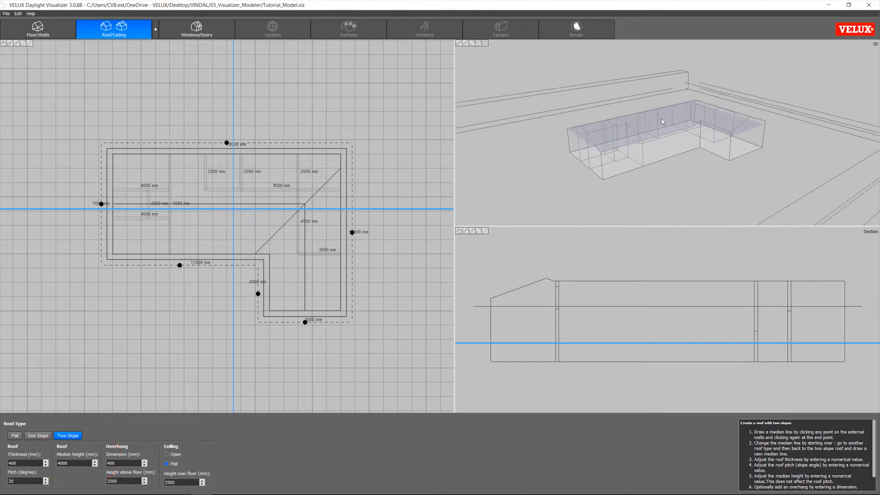
pyautogui.moveTo(676, 134); pyautogui.dragTo(632, 123)
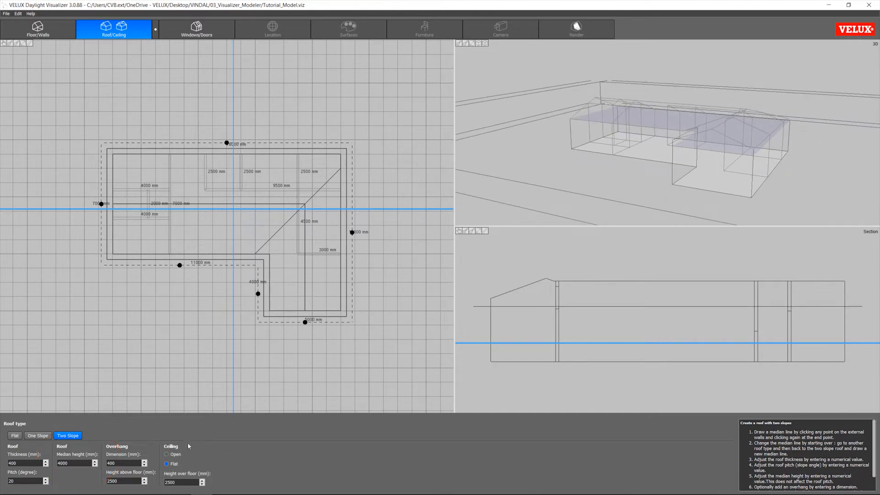
# Step: Make the ceiling open and set the two-slope roof's pitch to 30 degrees
pyautogui.click(171, 456)
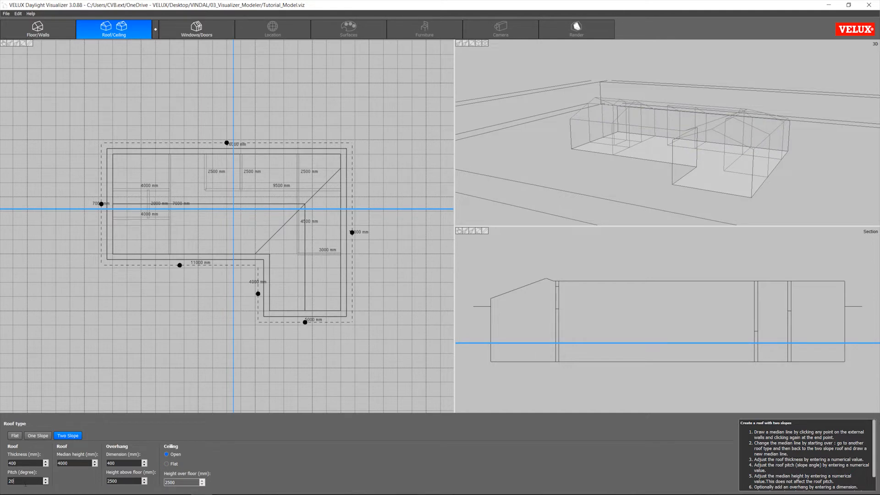
pyautogui.doubleClick(9, 481)
pyautogui.write('30')
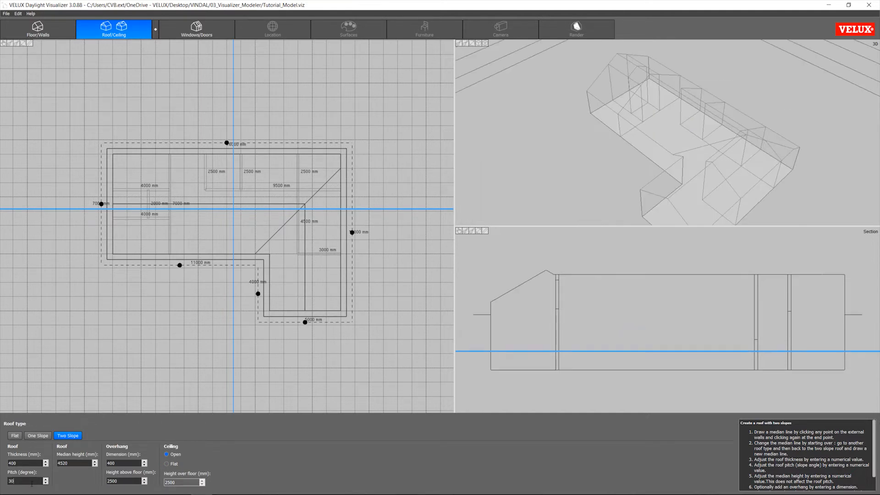
# Step: Choose a standard single roof window sized 780 x 1178 with the lining that is horizontal above and vertical below the window
pyautogui.moveTo(615, 148); pyautogui.dragTo(670, 130)
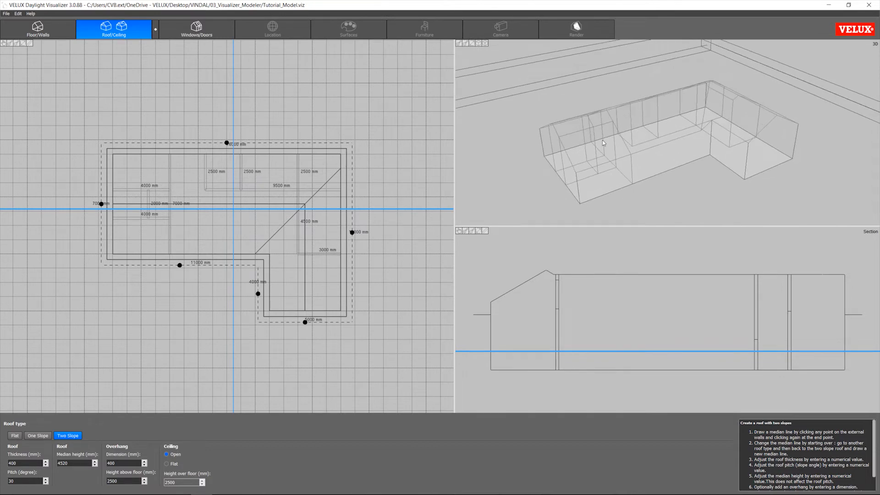
pyautogui.click(197, 36)
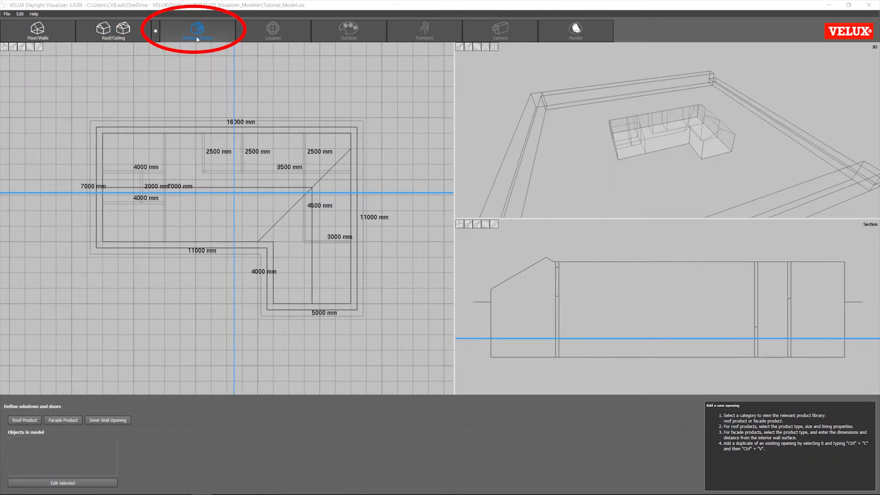
pyautogui.click(197, 38)
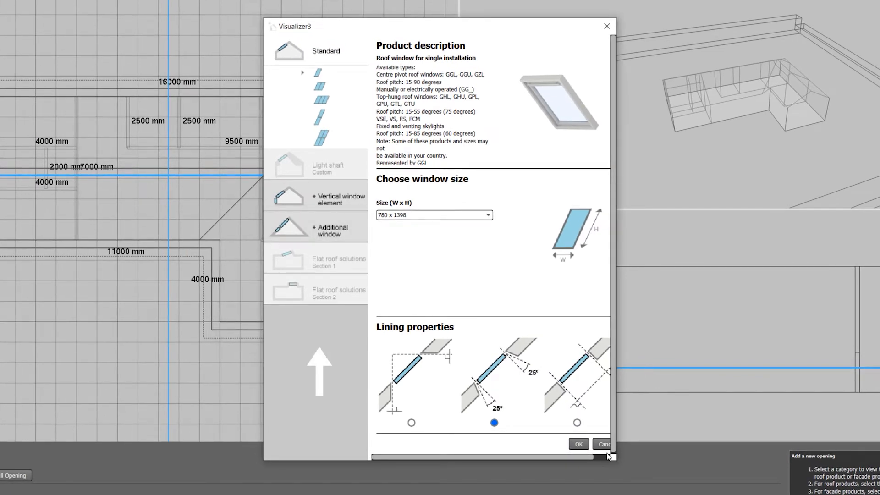
pyautogui.moveTo(619, 464); pyautogui.dragTo(666, 491)
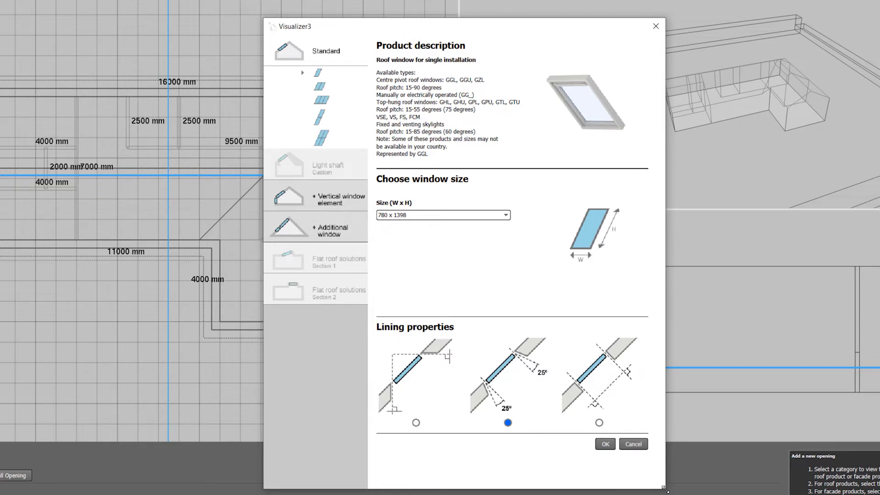
pyautogui.click(506, 215)
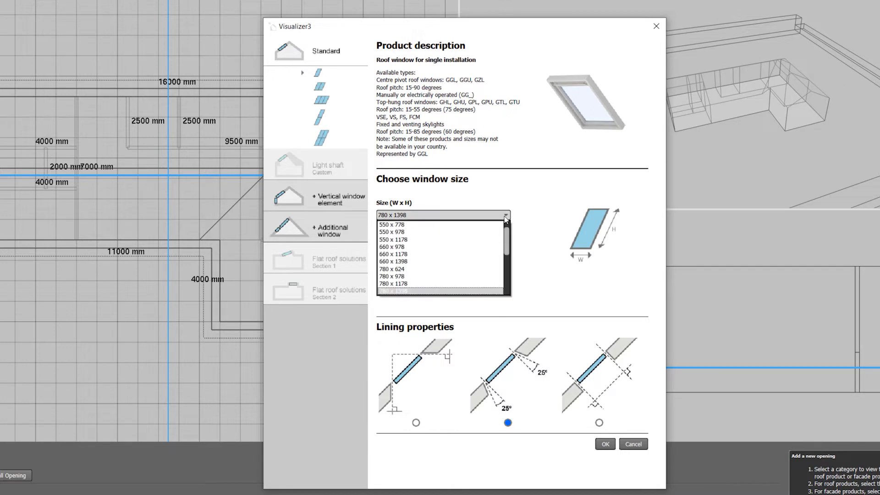
pyautogui.scroll(-2, 507, 248)
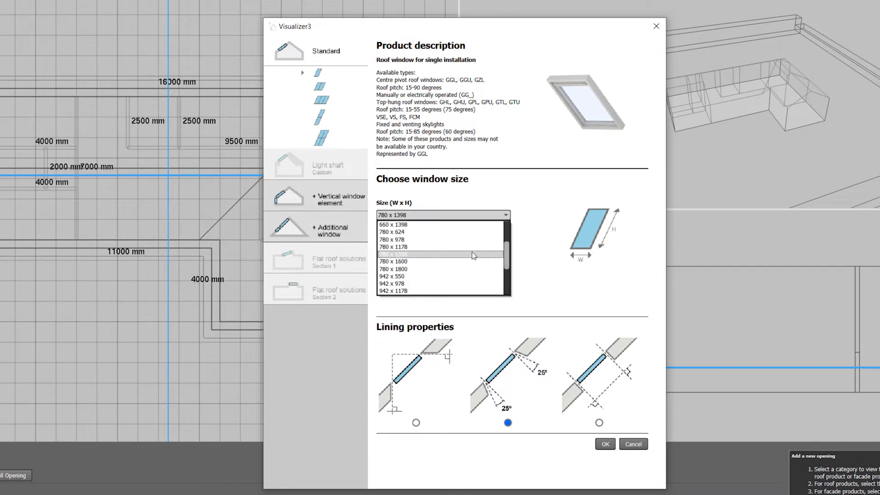
pyautogui.click(474, 247)
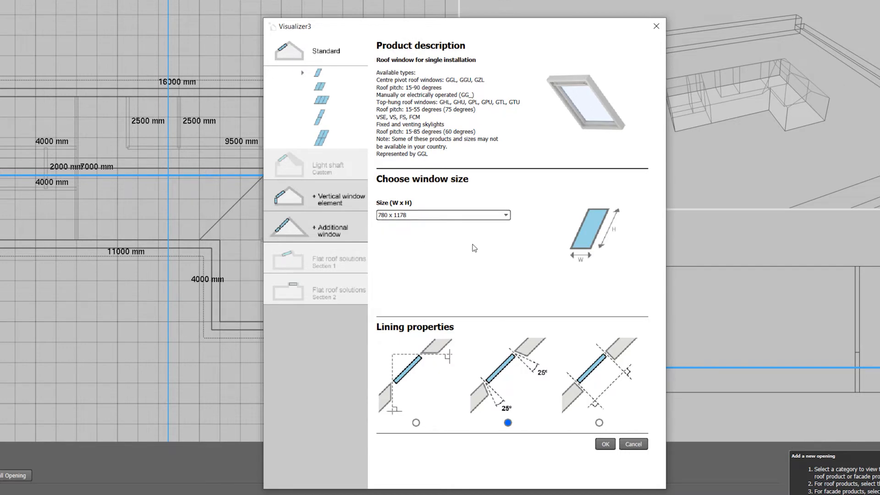
pyautogui.click(416, 423)
pyautogui.click(604, 444)
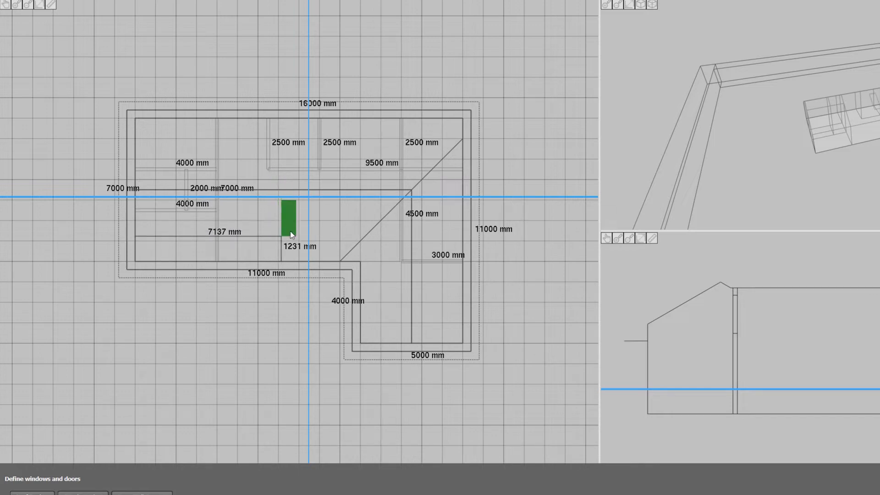
# Step: Place two such roof windows above the 11000 mm wall, 7637 mm and 5637 mm from the side wall, the latter 1115 mm from the bottom wall
pyautogui.click(290, 231)
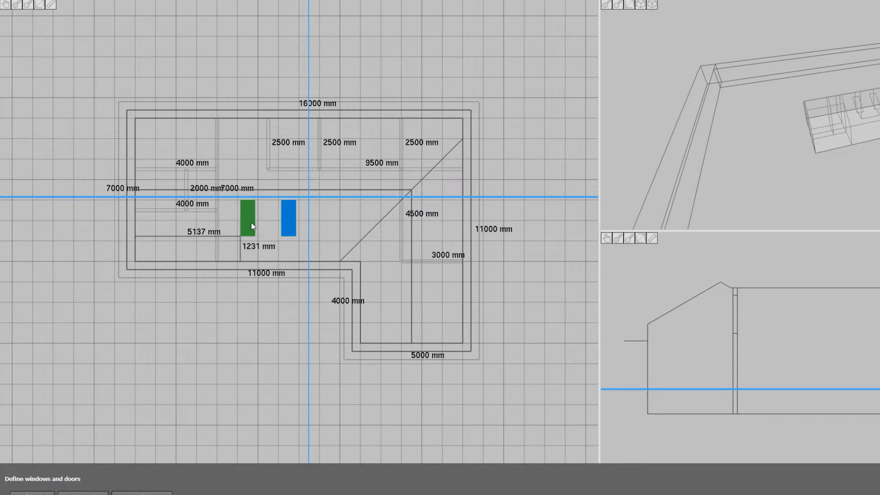
pyautogui.click(252, 224)
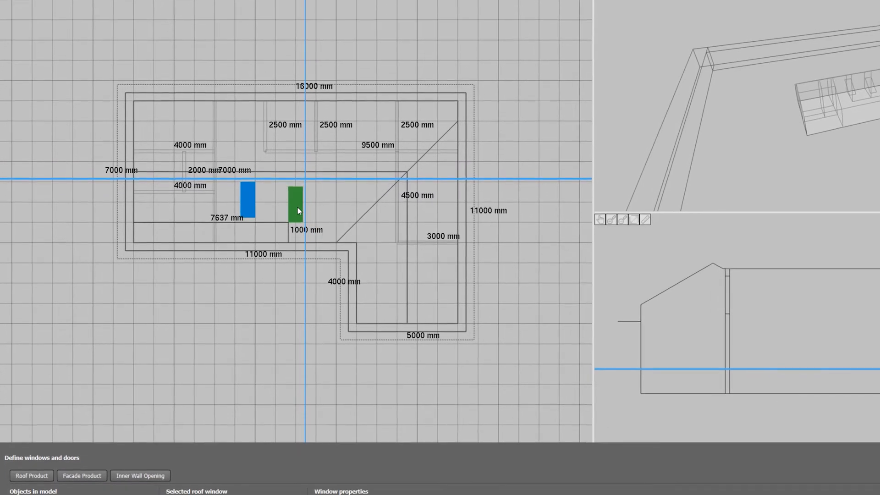
pyautogui.click(247, 194)
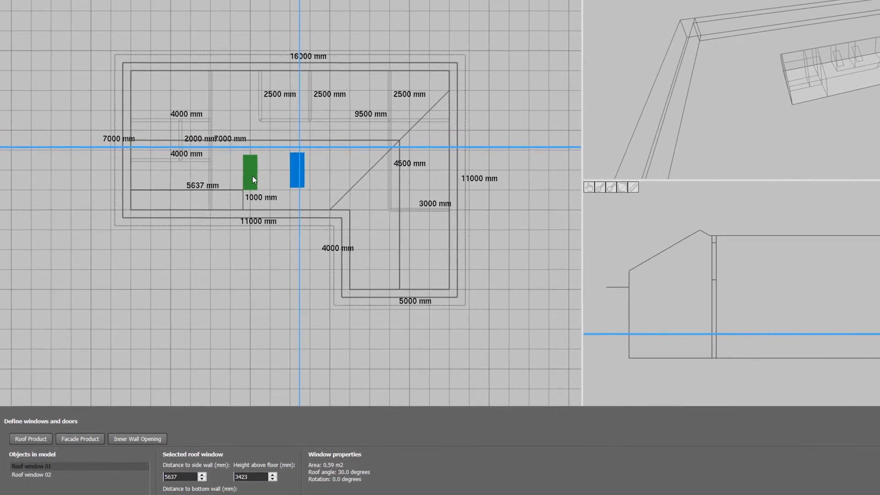
pyautogui.moveTo(251, 164); pyautogui.dragTo(251, 166)
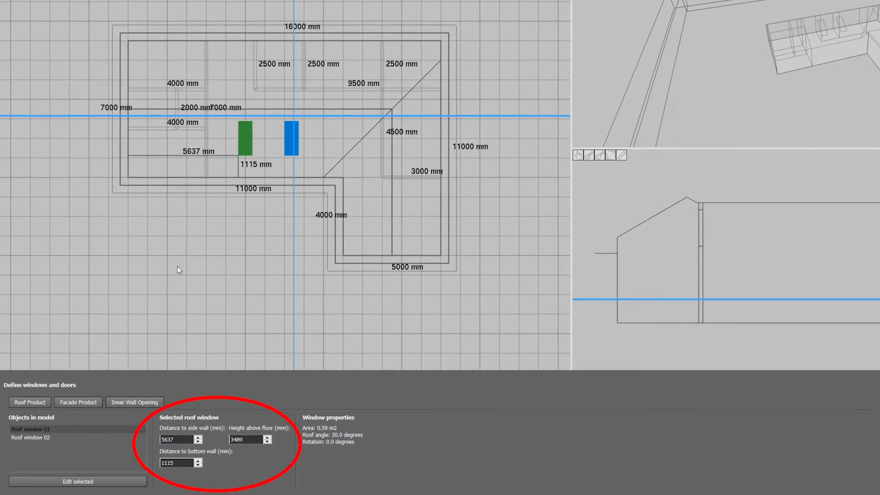
# Step: Add a facade window to the 16000 mm outer wall, 7300 mm from the side wall and 900 mm above the floor
pyautogui.click(88, 403)
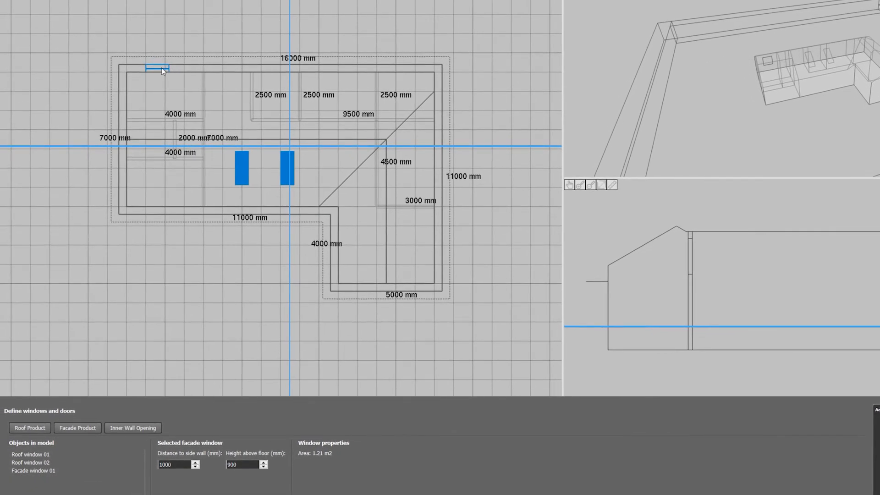
pyautogui.moveTo(162, 67); pyautogui.dragTo(281, 72)
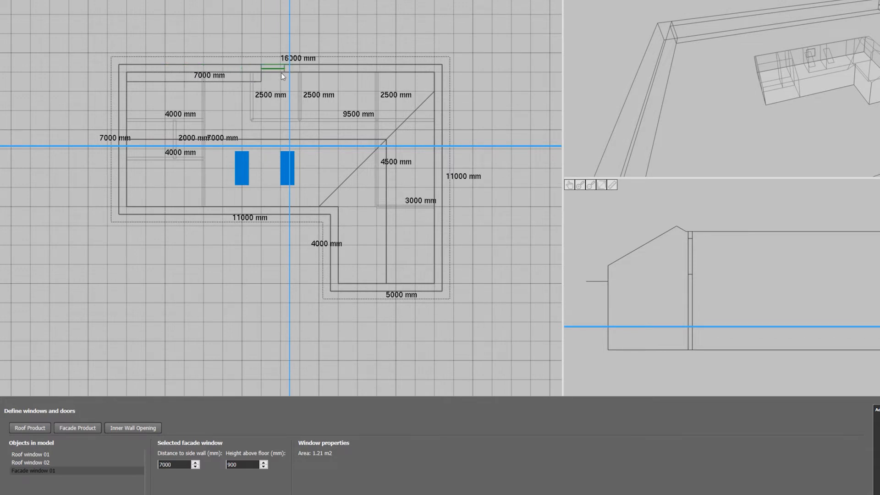
pyautogui.click(198, 463)
pyautogui.click(199, 463)
pyautogui.click(198, 464)
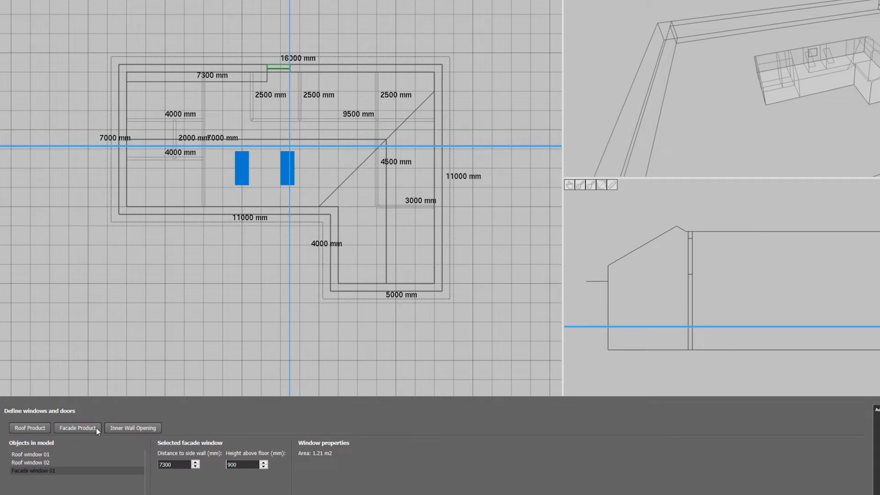
# Step: Add a 900 mm wide, 2100 mm high opening to the 4500 mm inner wall, 1000 mm from its side wall
pyautogui.click(122, 431)
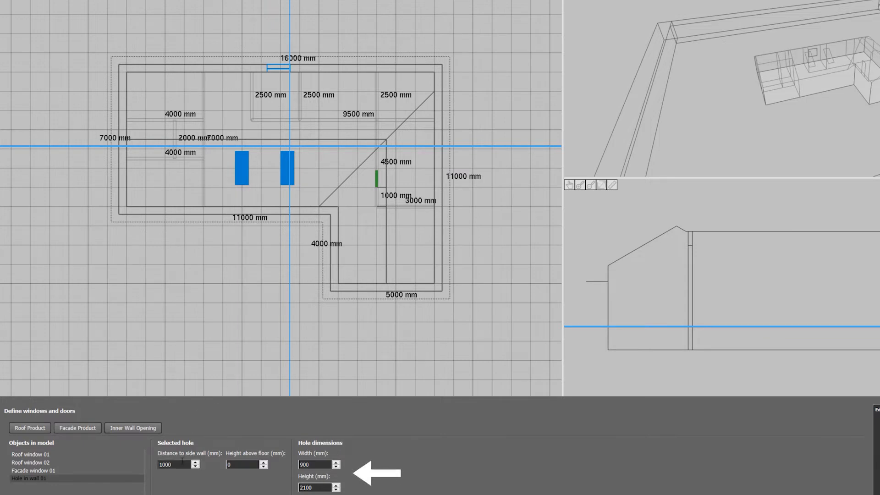
pyautogui.click(317, 489)
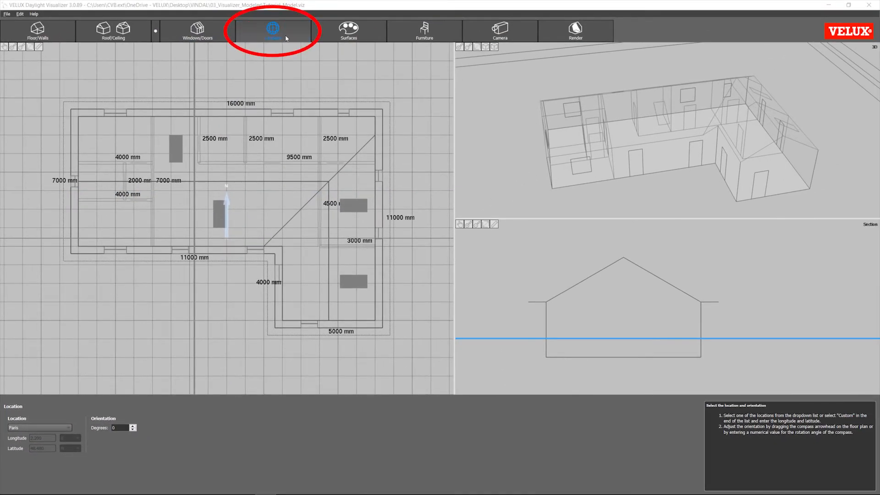
# Step: Switch the model's location to Custom coordinates and back to Paris
pyautogui.click(286, 36)
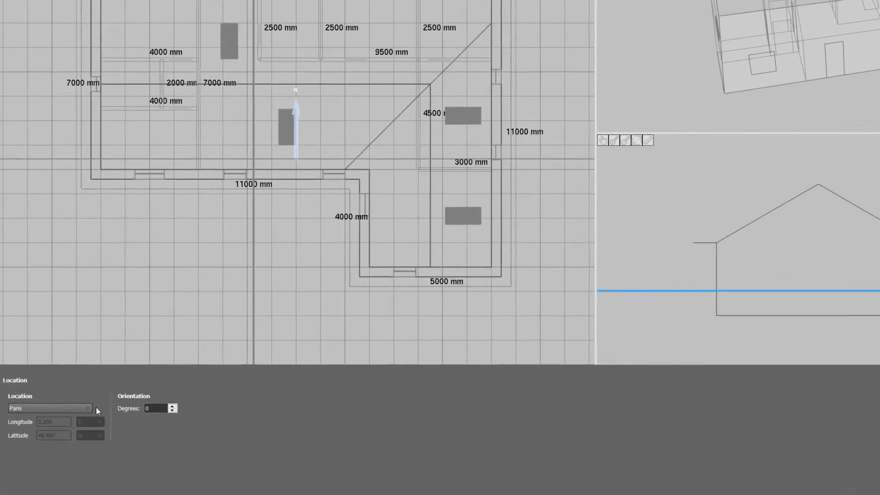
pyautogui.click(102, 397)
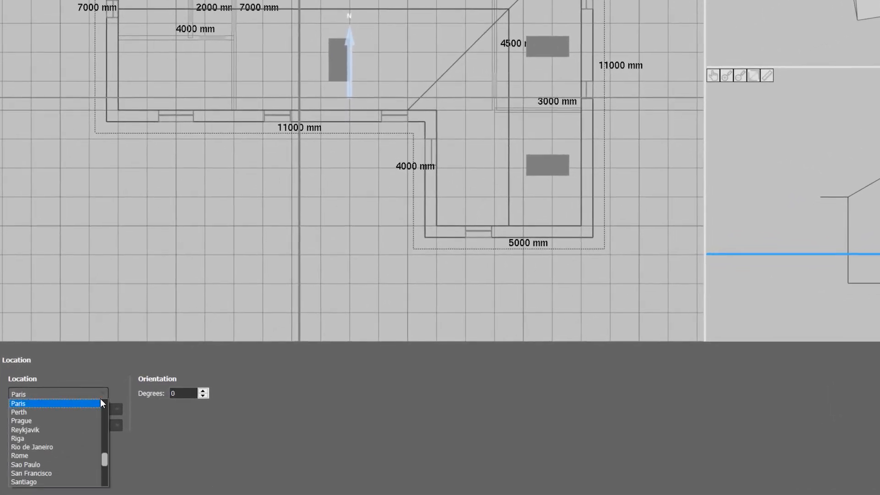
pyautogui.scroll(-2, 85, 422)
pyautogui.scroll(-6, 85, 422)
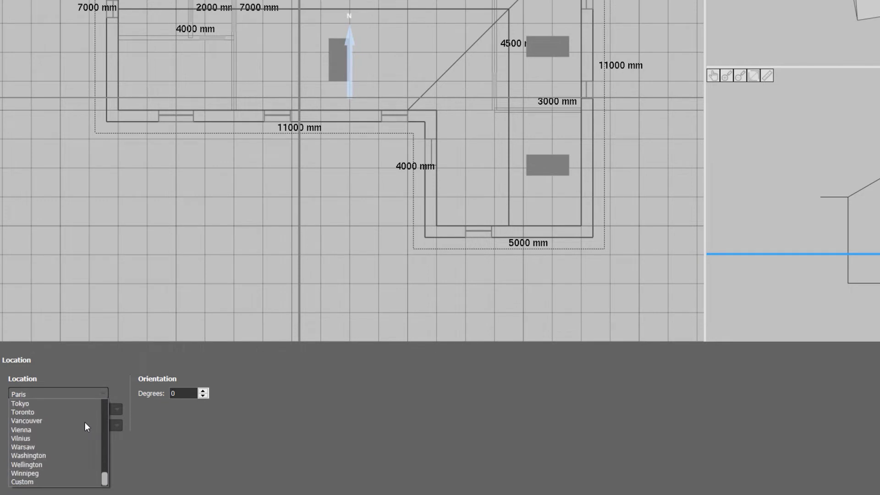
pyautogui.click(71, 482)
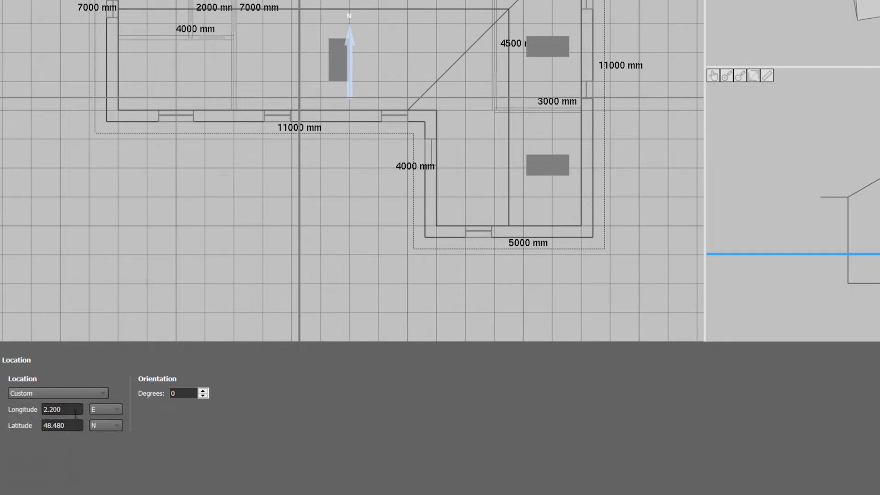
pyautogui.click(79, 393)
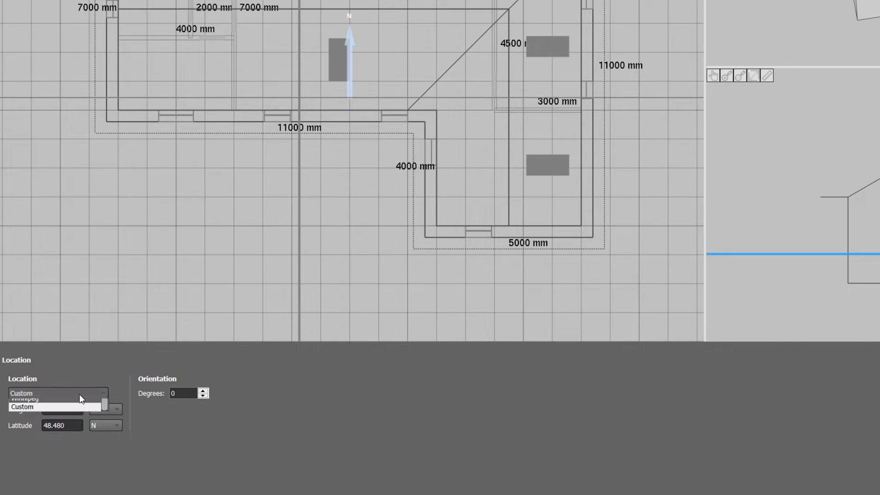
pyautogui.click(78, 404)
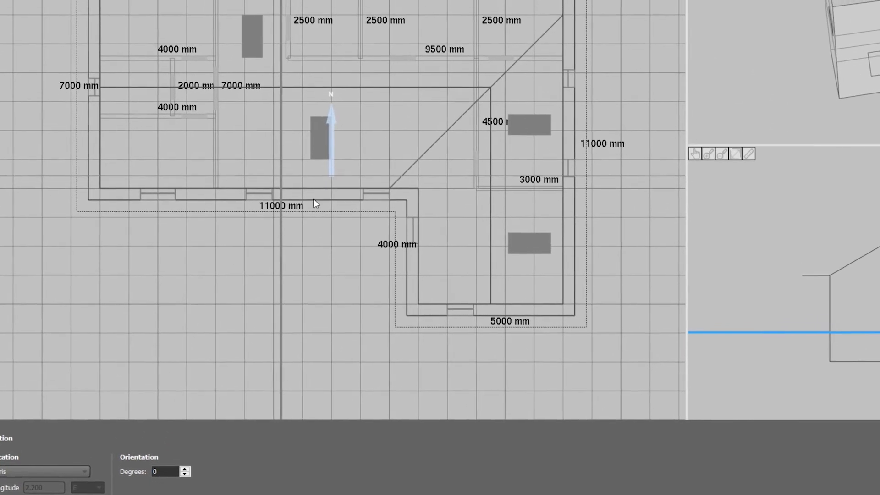
# Step: Rotate the compass arrow on the floor plan and set the orientation to 45 degrees
pyautogui.moveTo(329, 136)
pyautogui.mouseDown()
pyautogui.moveTo(349, 155)
pyautogui.moveTo(345, 143)
pyautogui.mouseUp()
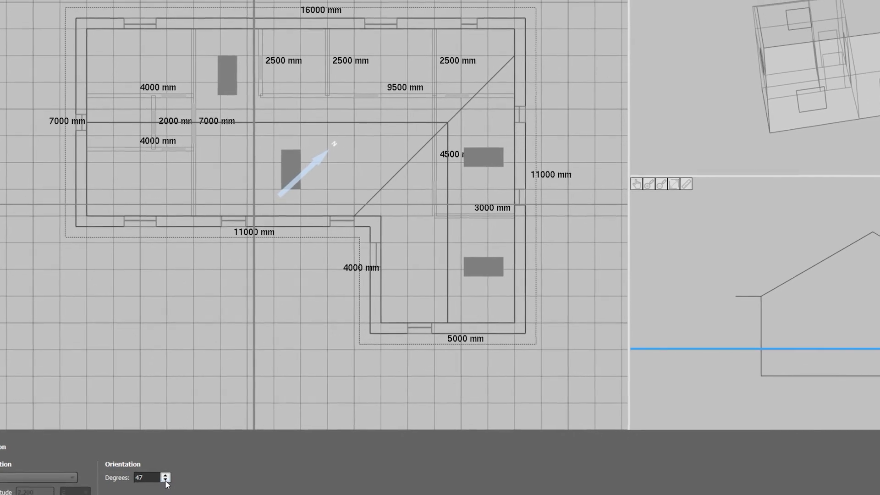
pyautogui.click(174, 488)
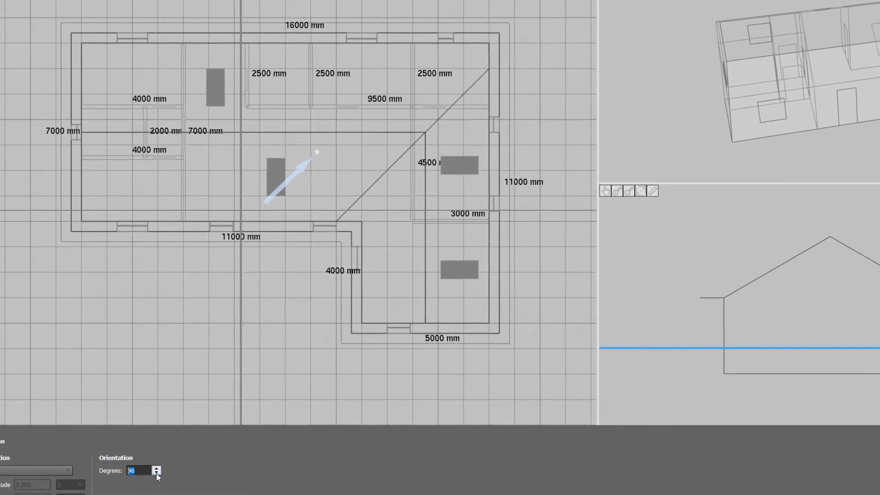
pyautogui.click(156, 473)
pyautogui.click(143, 471)
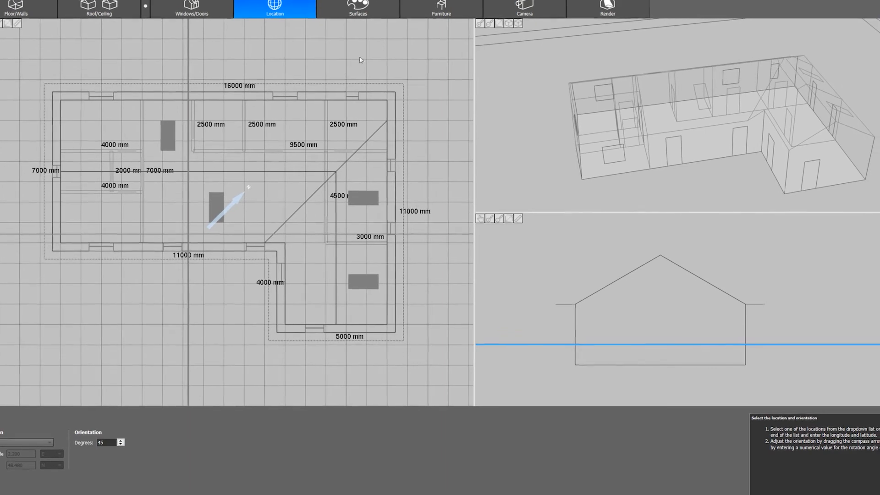
# Step: Select the Floor element for surface editing, try Carpet 1 on it and set its surface back to Wooden floor 1
pyautogui.click(381, 15)
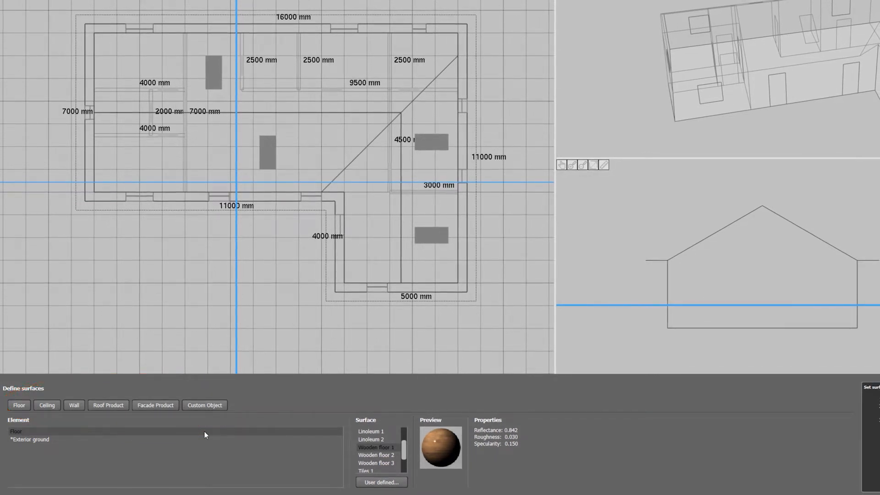
pyautogui.click(19, 405)
pyautogui.click(50, 432)
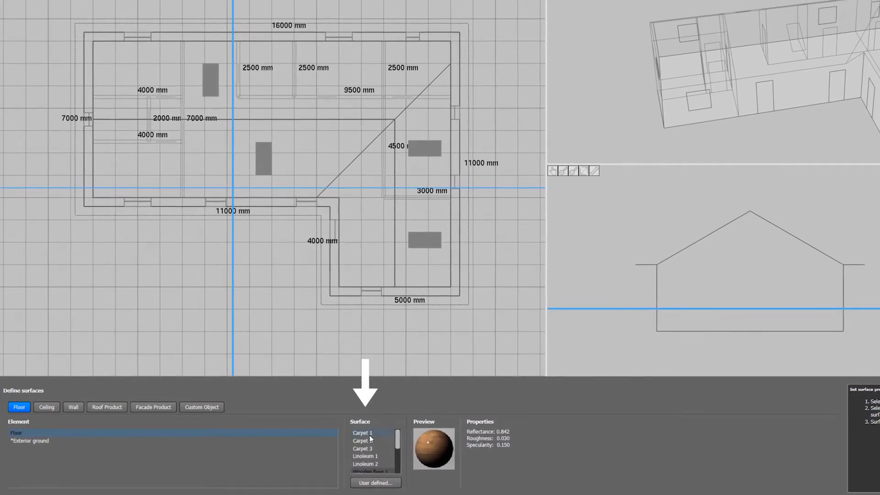
pyautogui.click(370, 435)
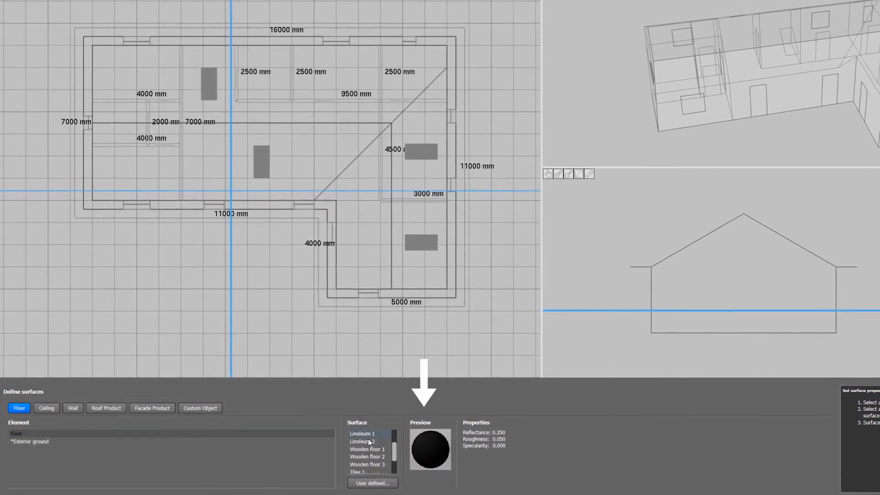
pyautogui.click(384, 449)
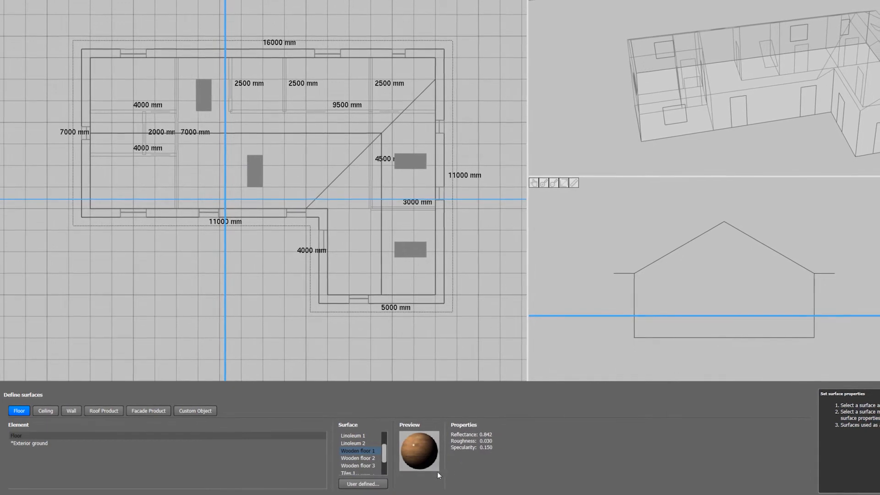
# Step: Define a custom surface for the floor with the R, G and B values each set to 0.5
pyautogui.click(362, 486)
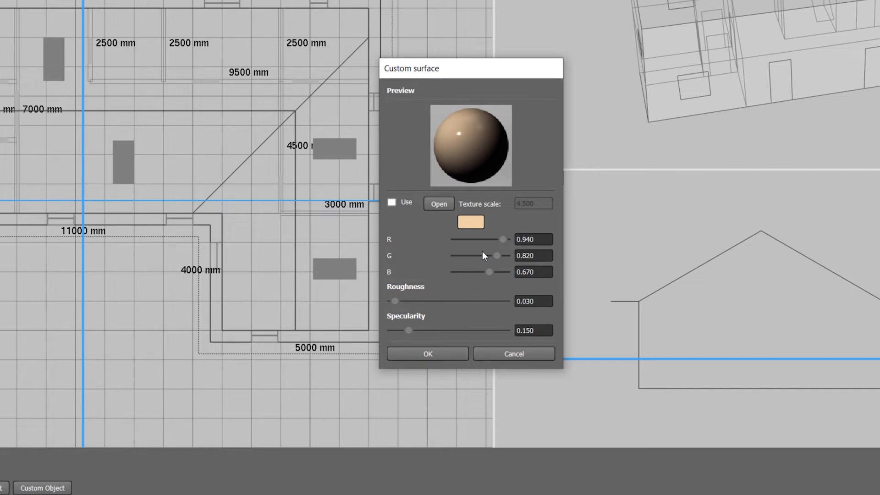
pyautogui.moveTo(500, 239); pyautogui.dragTo(494, 273)
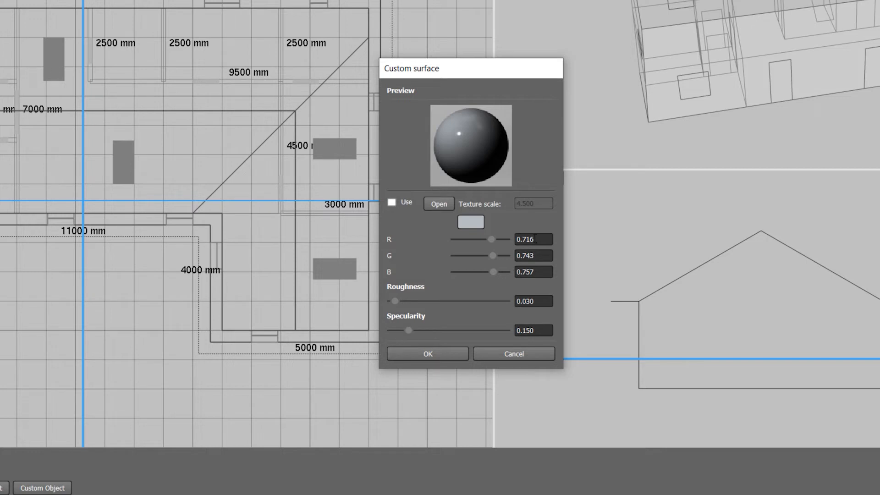
pyautogui.moveTo(536, 238); pyautogui.dragTo(516, 239)
pyautogui.write('0.5')
pyautogui.press('Tab')
pyautogui.write('0.')
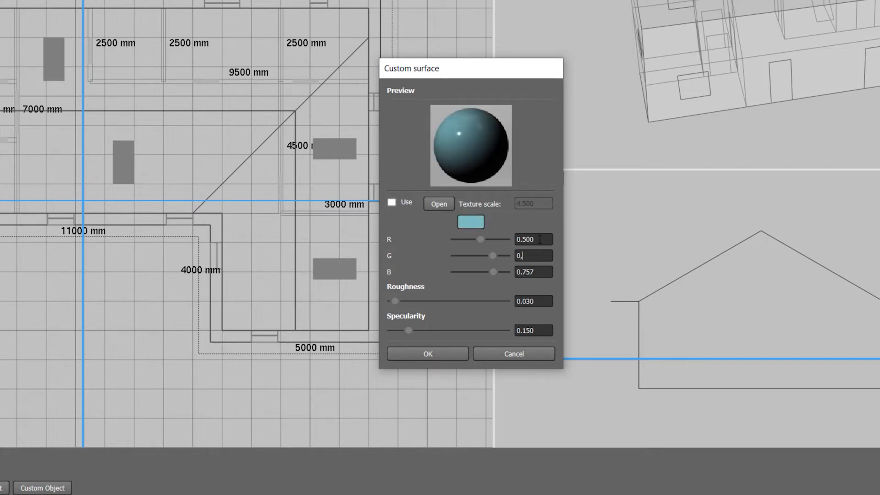
pyautogui.write('5')
pyautogui.press('Tab')
pyautogui.write('0.5')
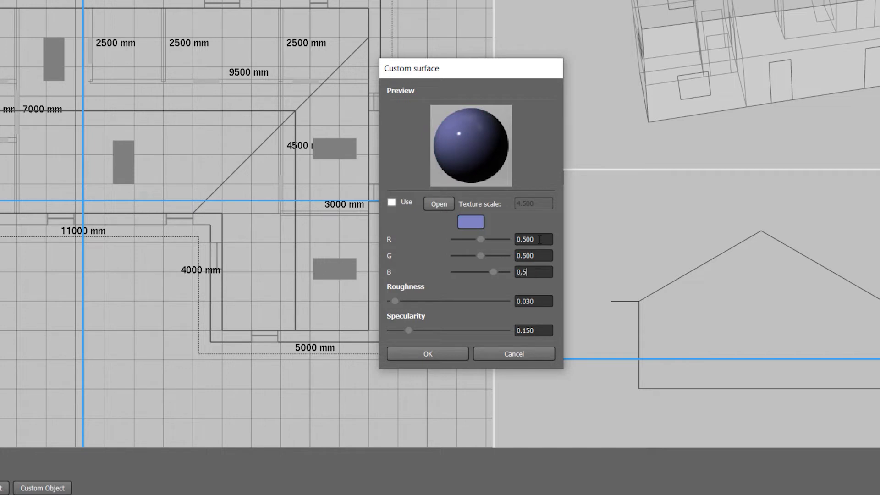
pyautogui.press('Tab')
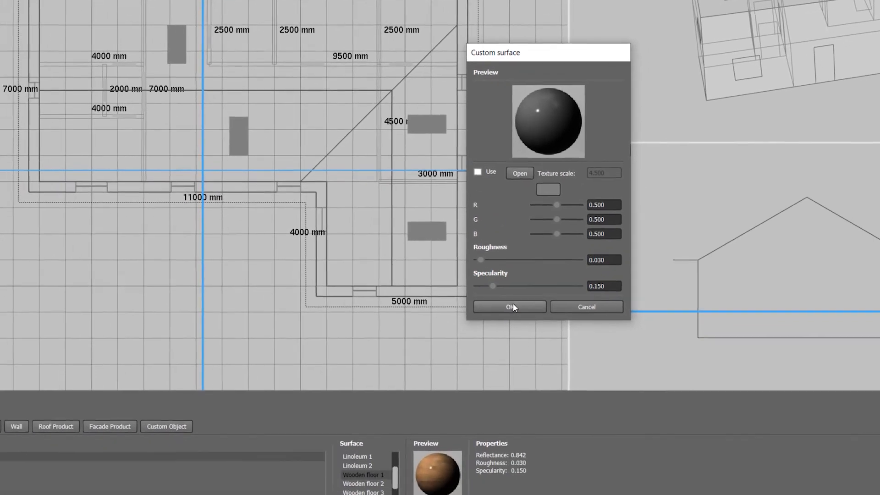
# Step: Apply the custom surface to the floor
pyautogui.click(511, 306)
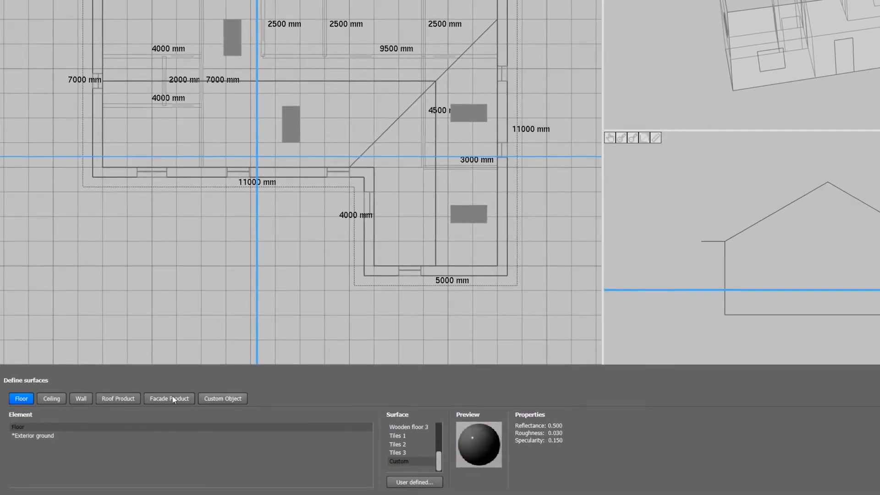
# Step: Try a custom transmittance of about 0.923 on the pane of the roof product
pyautogui.click(133, 397)
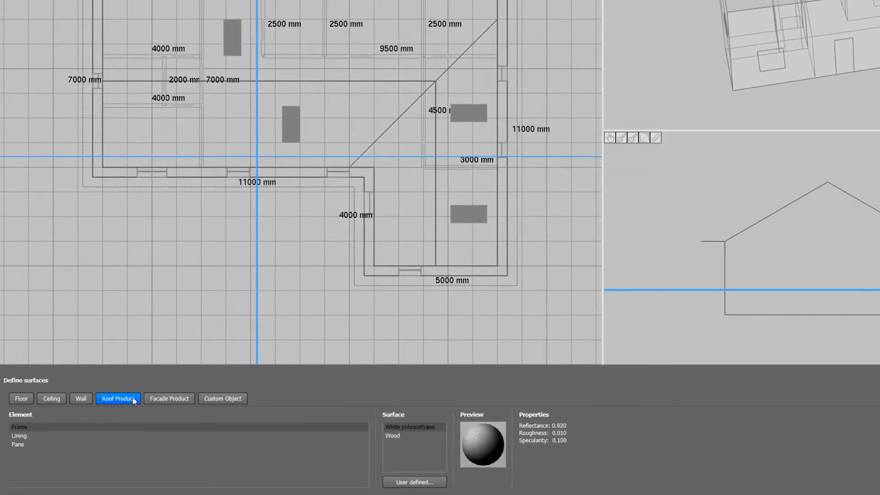
pyautogui.click(34, 445)
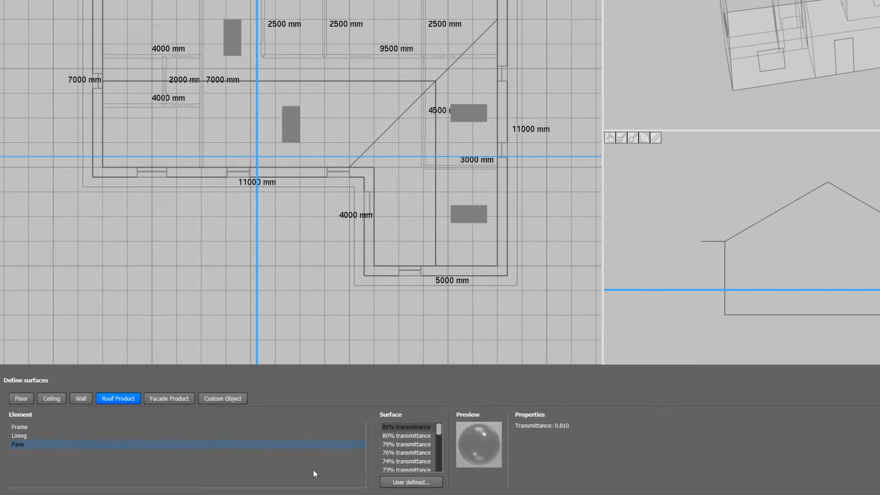
pyautogui.click(399, 483)
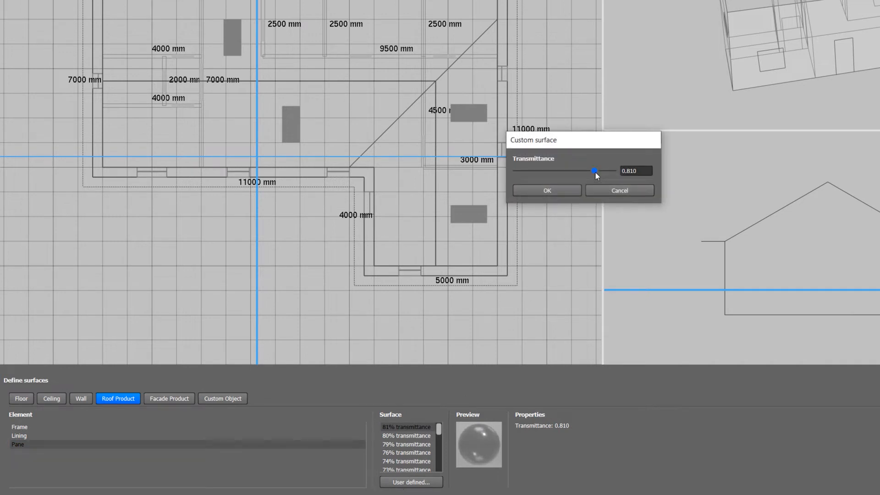
pyautogui.moveTo(595, 171)
pyautogui.mouseDown()
pyautogui.moveTo(505, 178)
pyautogui.moveTo(614, 171)
pyautogui.moveTo(608, 177)
pyautogui.mouseUp()
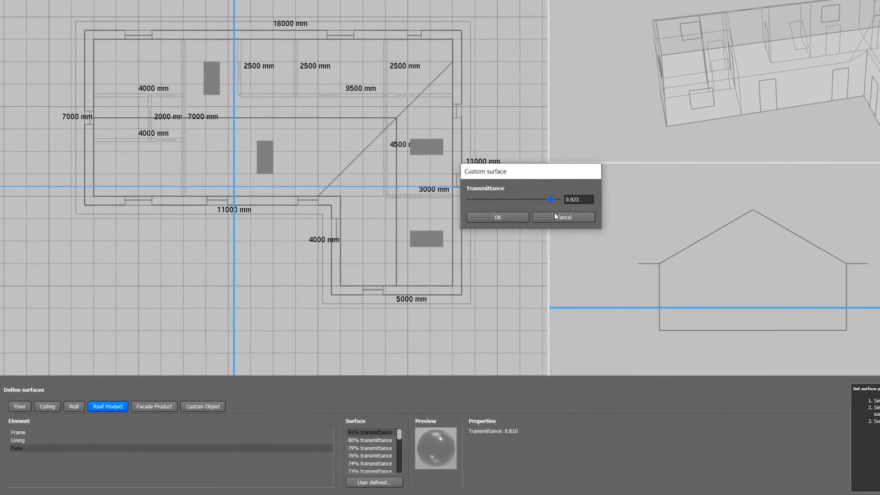
pyautogui.click(580, 207)
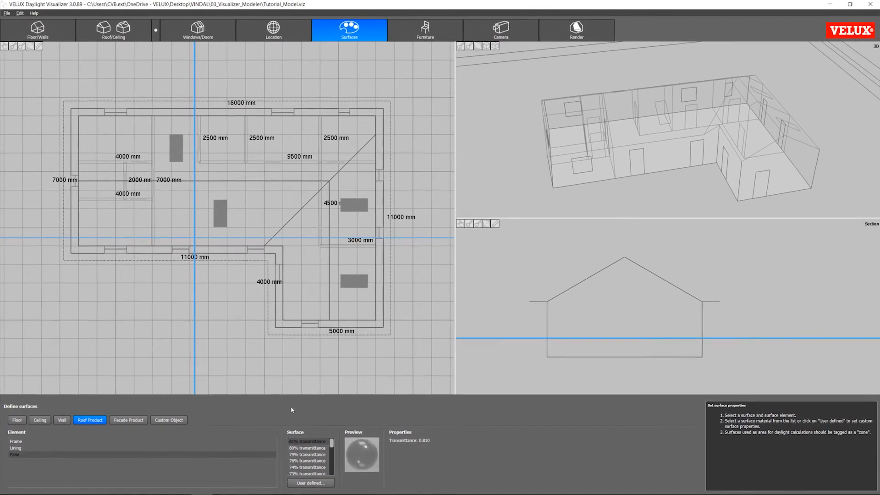
# Step: Insert Dining table 3 from the home furniture library in white
pyautogui.click(463, 16)
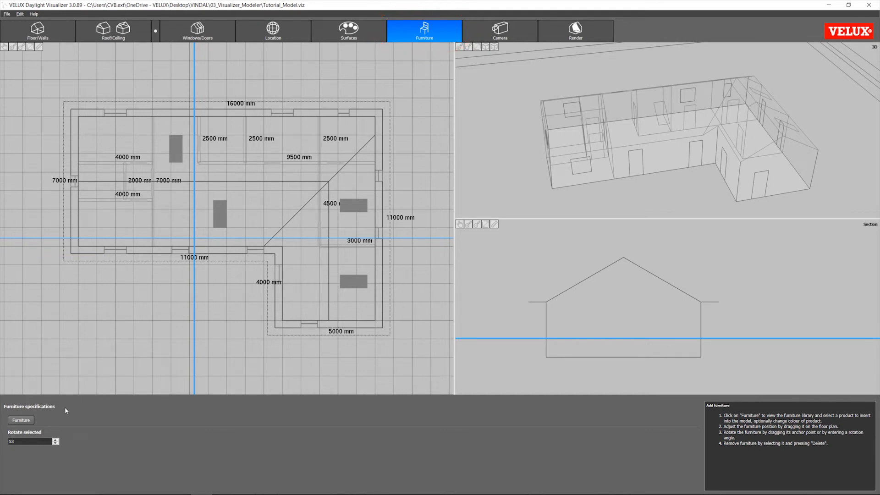
pyautogui.click(30, 421)
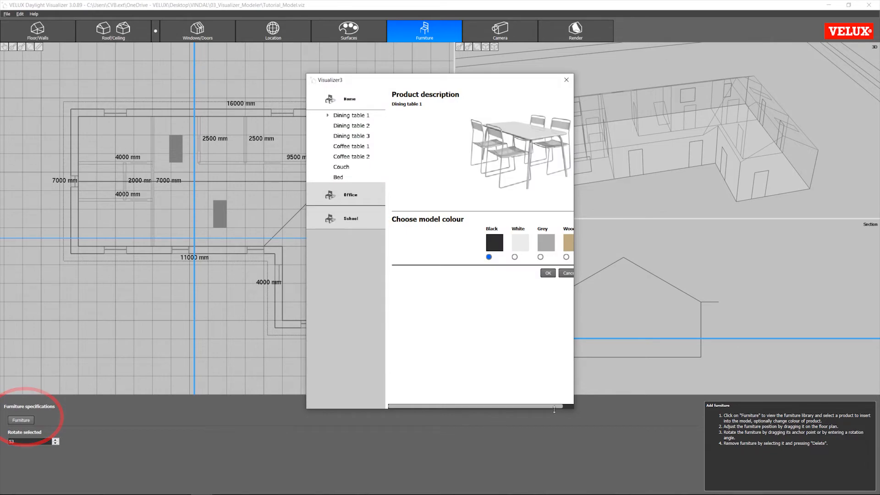
pyautogui.moveTo(554, 409); pyautogui.dragTo(626, 407)
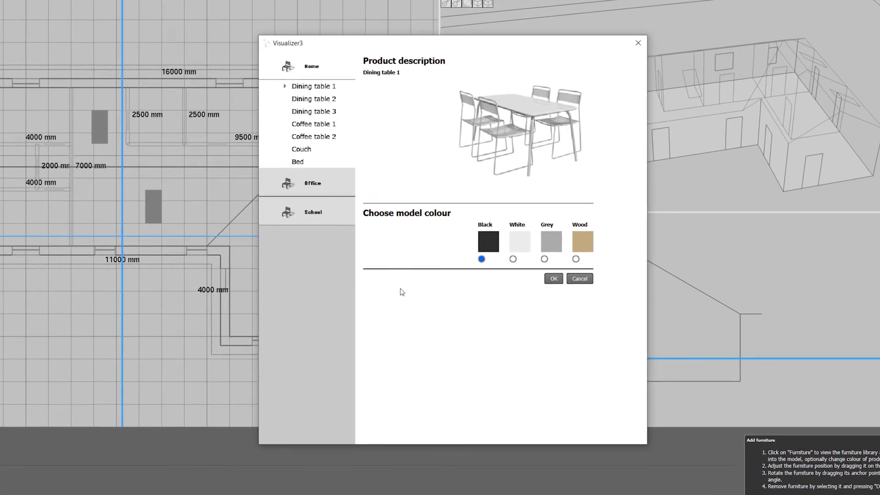
pyautogui.click(328, 116)
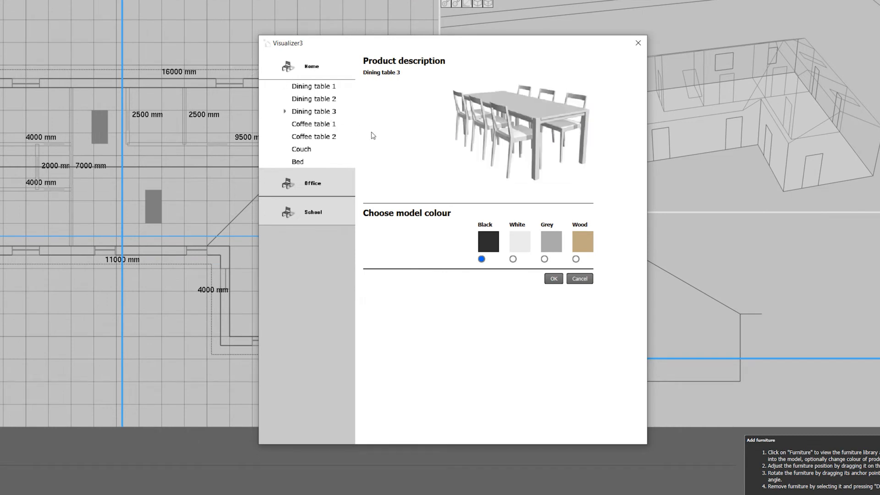
pyautogui.click(513, 259)
pyautogui.click(554, 280)
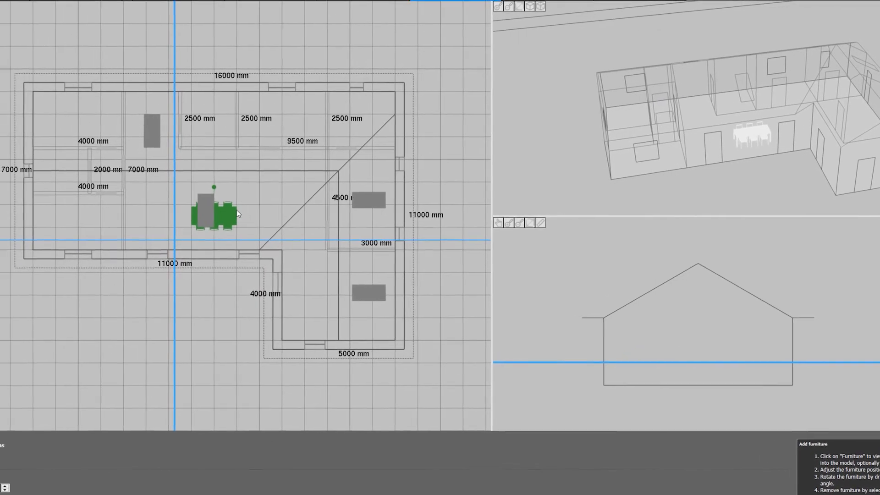
# Step: Shift the dining table slightly left on the floor plan and rotate it to about 92 degrees
pyautogui.moveTo(250, 218); pyautogui.dragTo(234, 218)
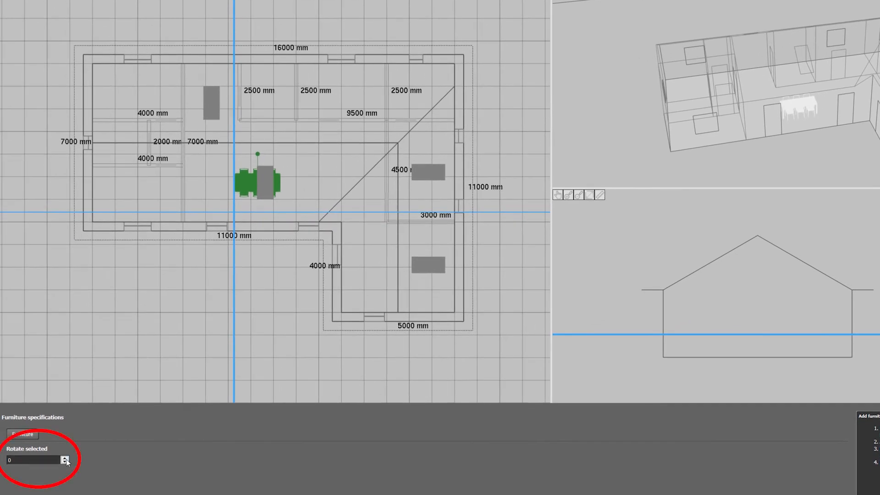
pyautogui.click(66, 459)
pyautogui.click(66, 458)
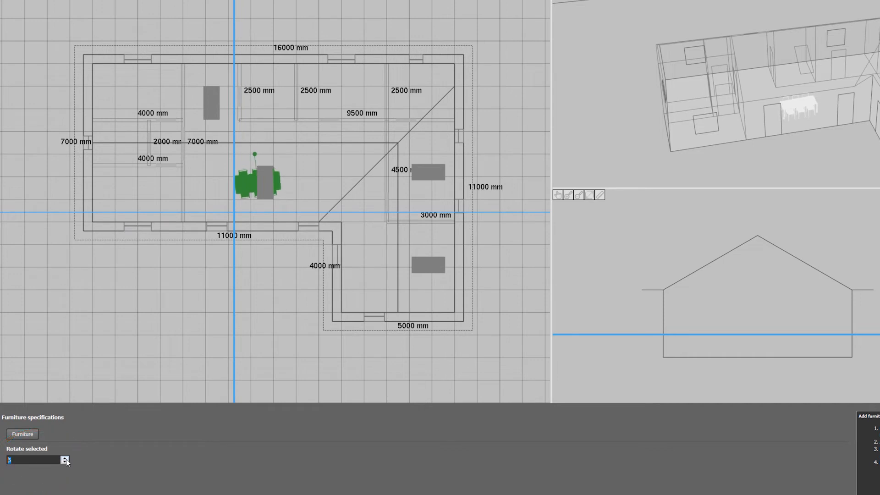
pyautogui.click(66, 459)
pyautogui.moveTo(254, 157); pyautogui.dragTo(216, 185)
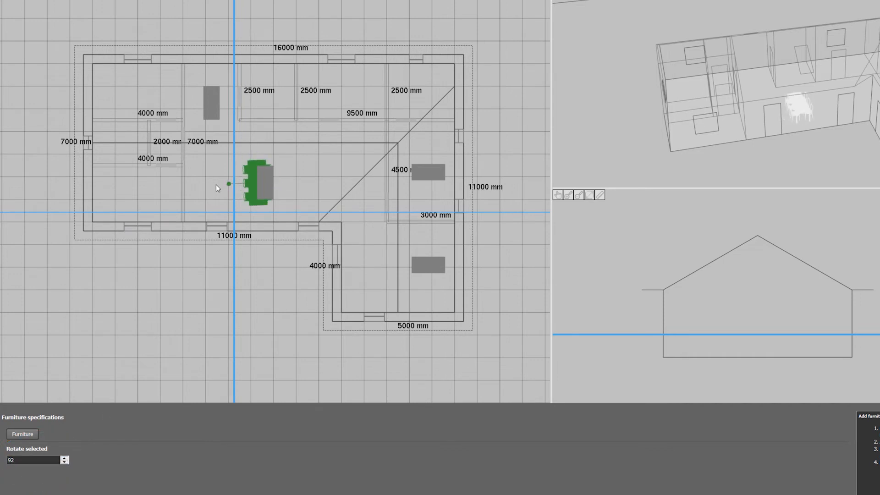
pyautogui.moveTo(668, 128); pyautogui.dragTo(677, 114)
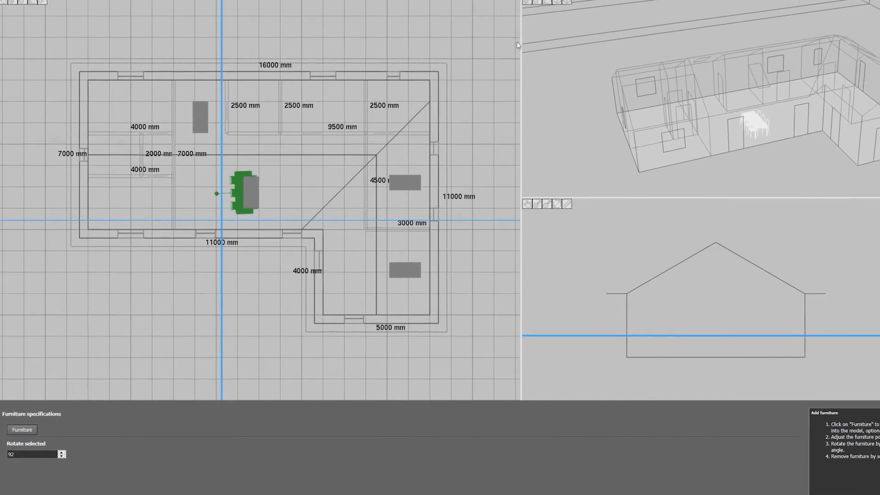
# Step: In the camera's plan view options, raise the view height to about 1098 mm and reset it to 850 mm
pyautogui.click(562, 5)
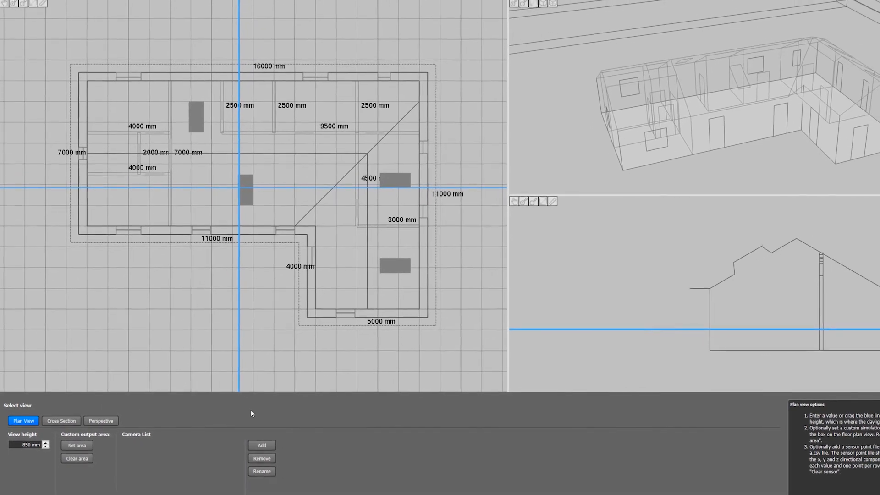
pyautogui.moveTo(493, 334)
pyautogui.mouseDown()
pyautogui.moveTo(501, 310)
pyautogui.moveTo(504, 323)
pyautogui.moveTo(495, 328)
pyautogui.mouseUp()
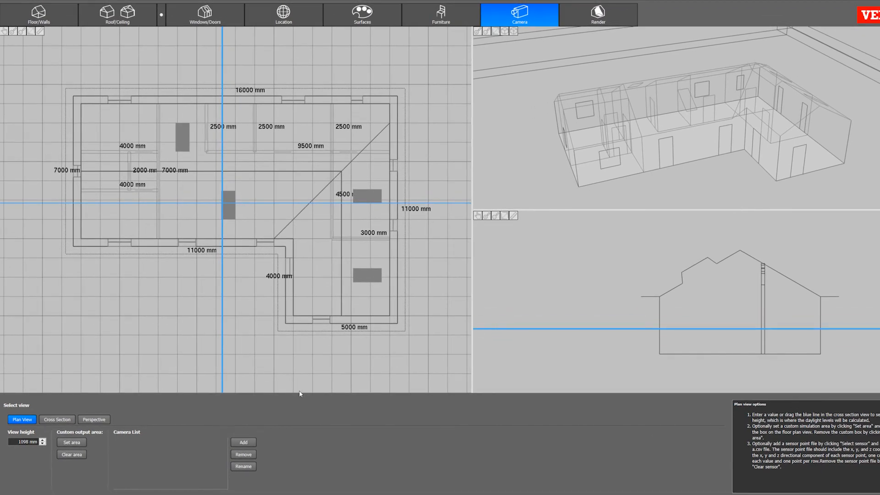
pyautogui.moveTo(18, 442); pyautogui.dragTo(40, 441)
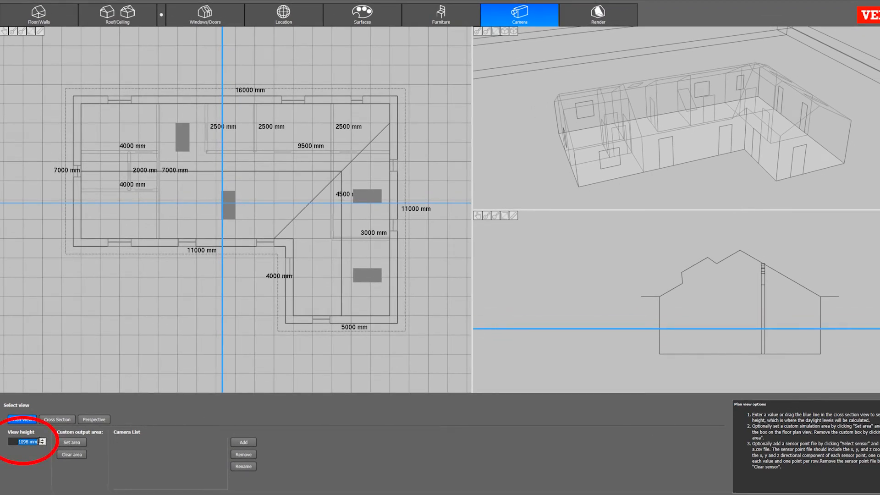
pyautogui.write('850')
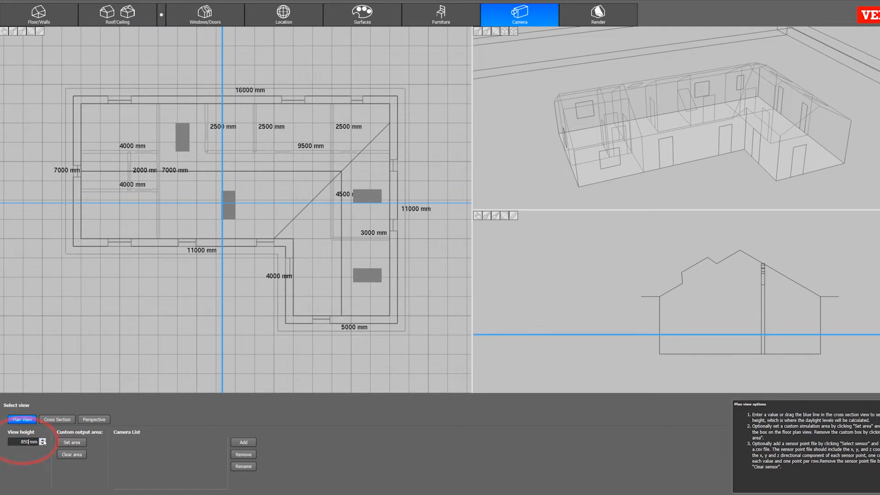
# Step: Set a custom output area for the plan view and extend its lower edge slightly outward
pyautogui.click(66, 444)
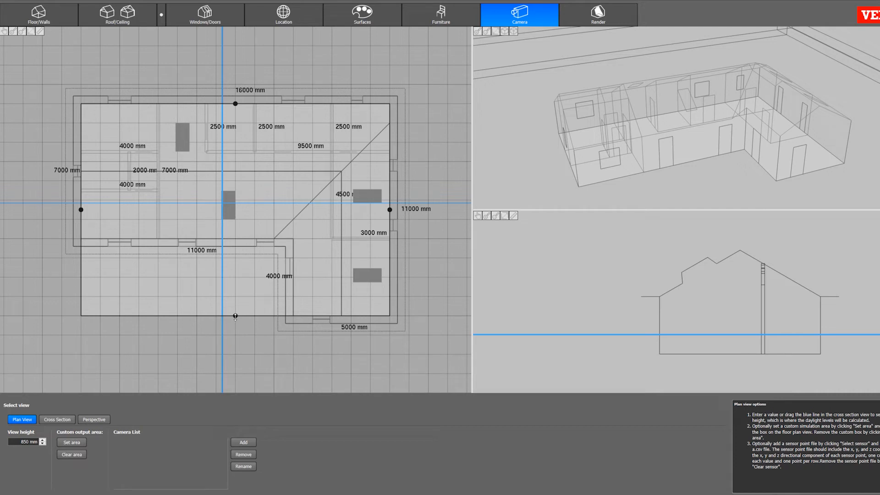
pyautogui.moveTo(235, 317)
pyautogui.mouseDown()
pyautogui.moveTo(235, 277)
pyautogui.moveTo(241, 317)
pyautogui.mouseUp()
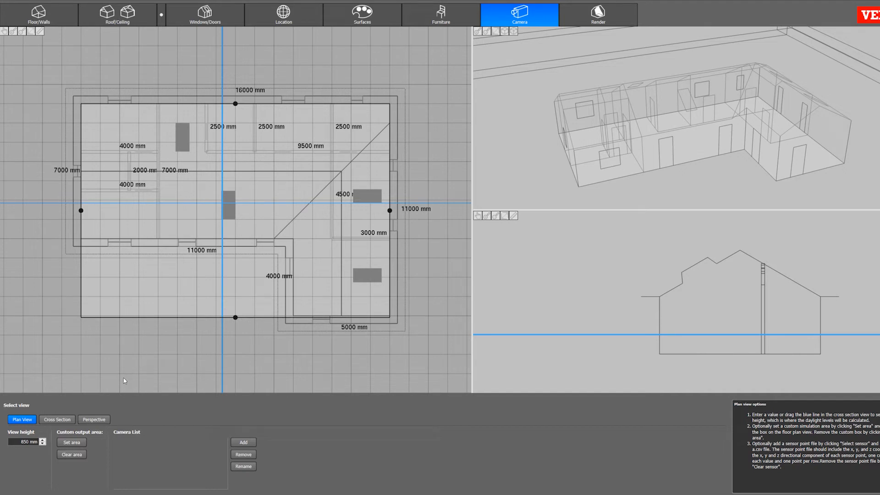
# Step: Switch to the cross section view and shift the vertical section line slightly right and the horizontal one slightly up
pyautogui.click(62, 420)
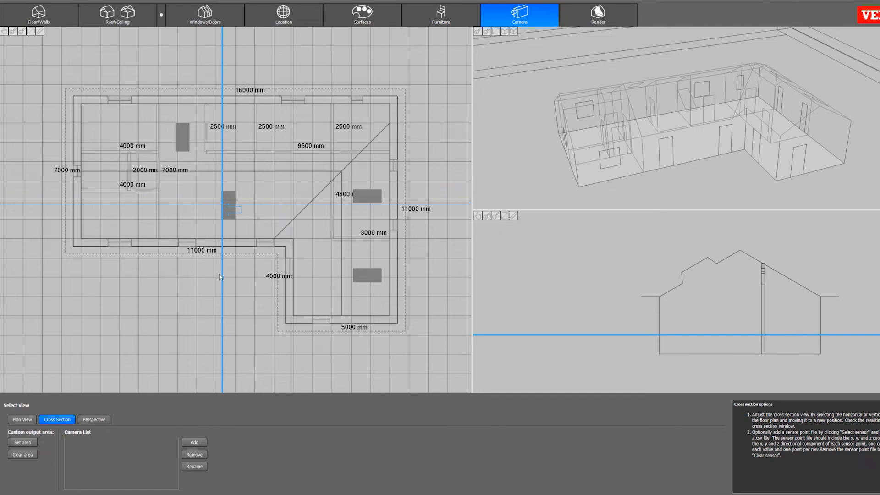
pyautogui.moveTo(221, 274)
pyautogui.mouseDown()
pyautogui.moveTo(173, 277)
pyautogui.moveTo(227, 287)
pyautogui.mouseUp()
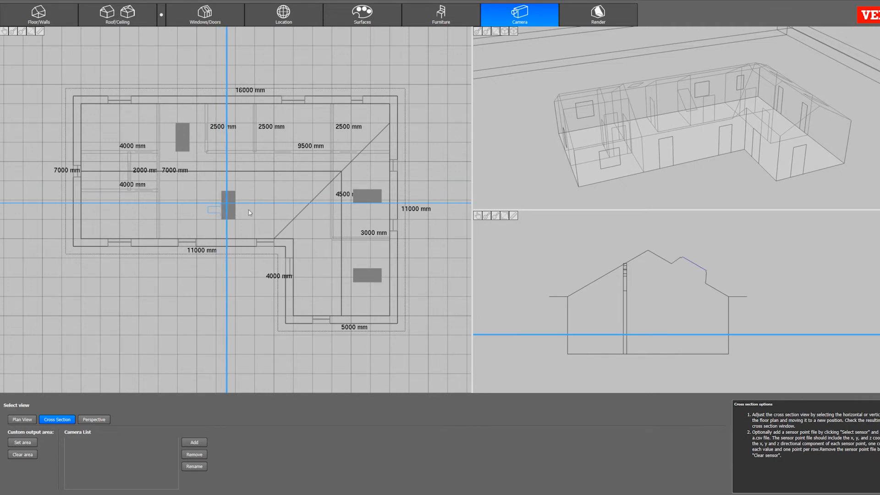
pyautogui.moveTo(250, 203)
pyautogui.mouseDown()
pyautogui.moveTo(237, 268)
pyautogui.moveTo(245, 201)
pyautogui.mouseUp()
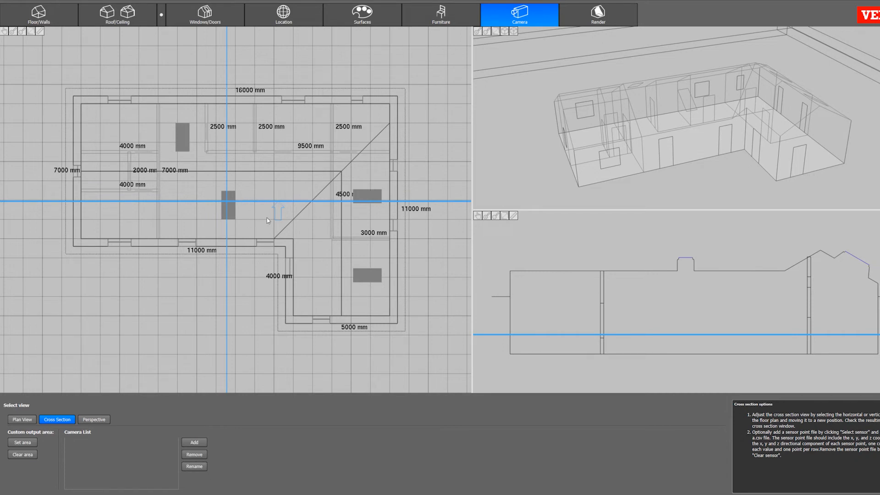
# Step: Switch to the perspective view, move the camera to the lower left of the main room and lower it to about 1720 mm
pyautogui.click(94, 420)
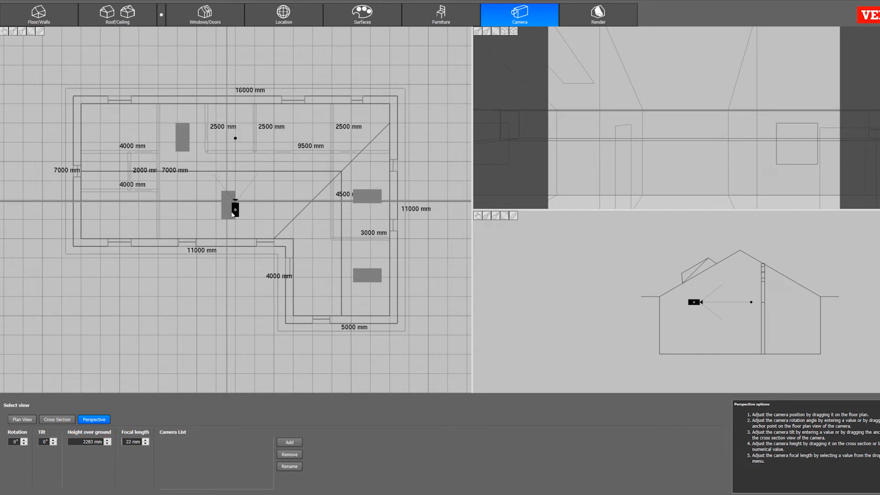
pyautogui.moveTo(233, 214); pyautogui.dragTo(176, 223)
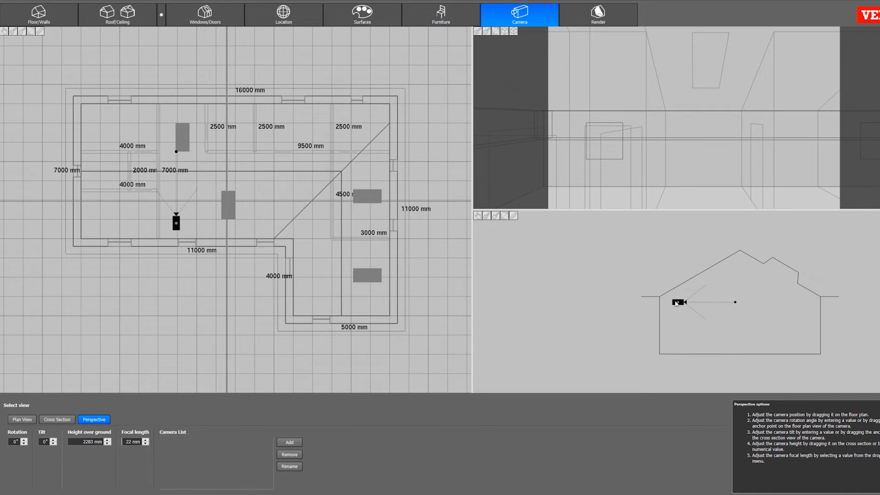
pyautogui.moveTo(677, 303)
pyautogui.mouseDown()
pyautogui.moveTo(675, 331)
pyautogui.moveTo(672, 315)
pyautogui.mouseUp()
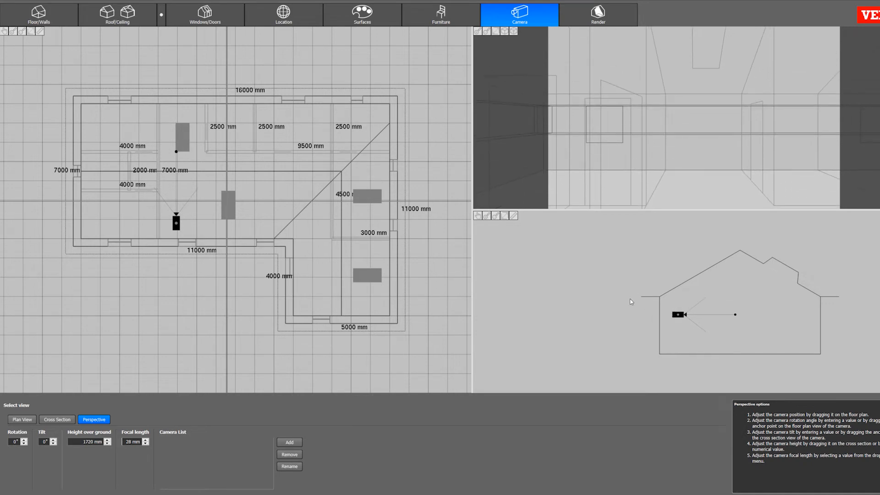
# Step: Rotate the perspective camera to about 58 degrees and tilt it upward to about 4 degrees
pyautogui.moveTo(176, 152); pyautogui.dragTo(234, 205)
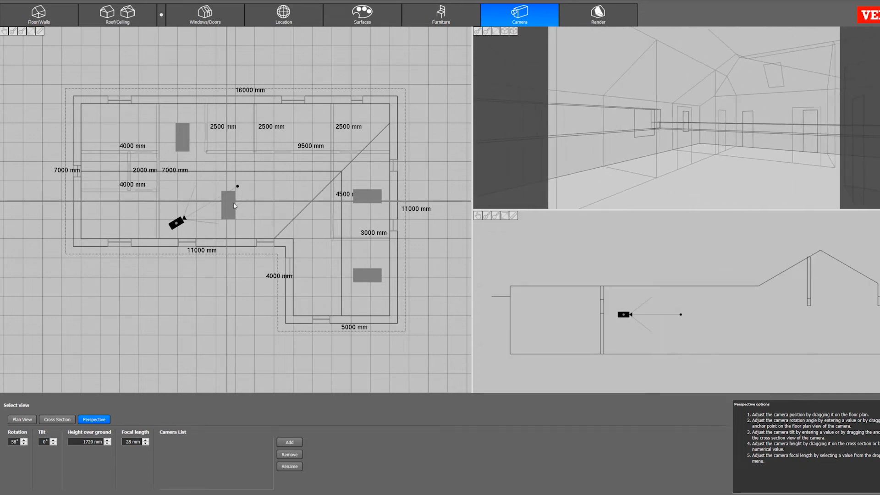
pyautogui.moveTo(690, 316); pyautogui.dragTo(700, 310)
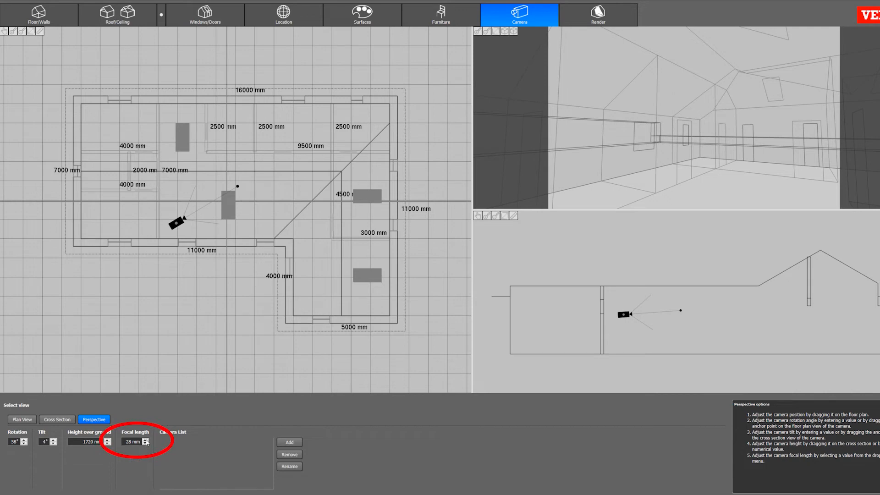
# Step: Increase the perspective camera's focal length to 42 mm and reduce it to 29 mm
pyautogui.click(146, 441)
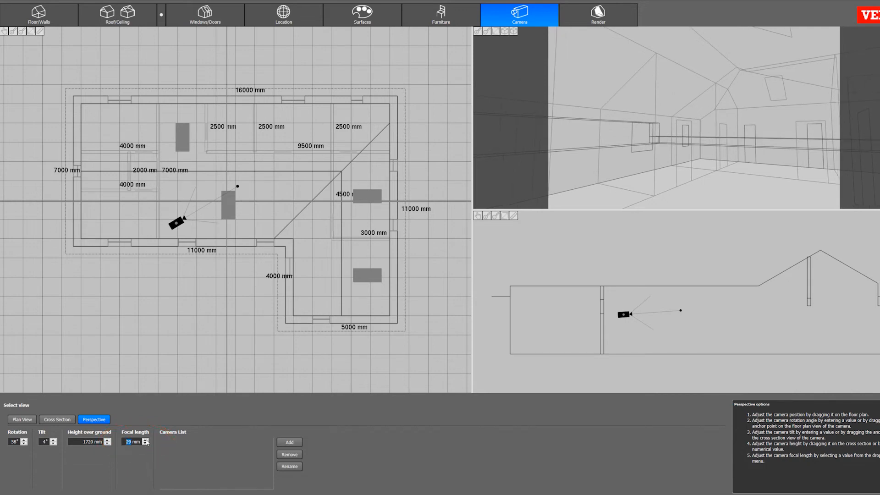
pyautogui.click(147, 441)
pyautogui.click(146, 440)
pyautogui.click(146, 441)
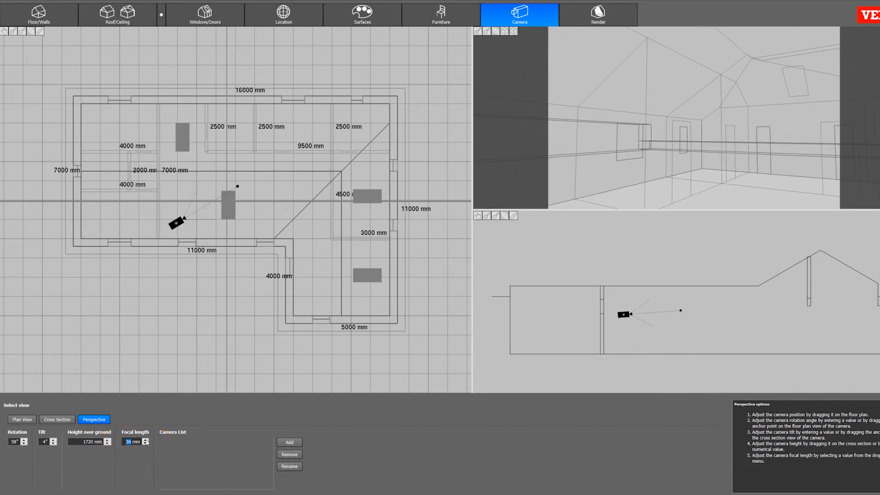
pyautogui.click(146, 440)
pyautogui.click(146, 441)
pyautogui.click(147, 441)
pyautogui.click(146, 441)
pyautogui.click(147, 441)
pyautogui.click(147, 440)
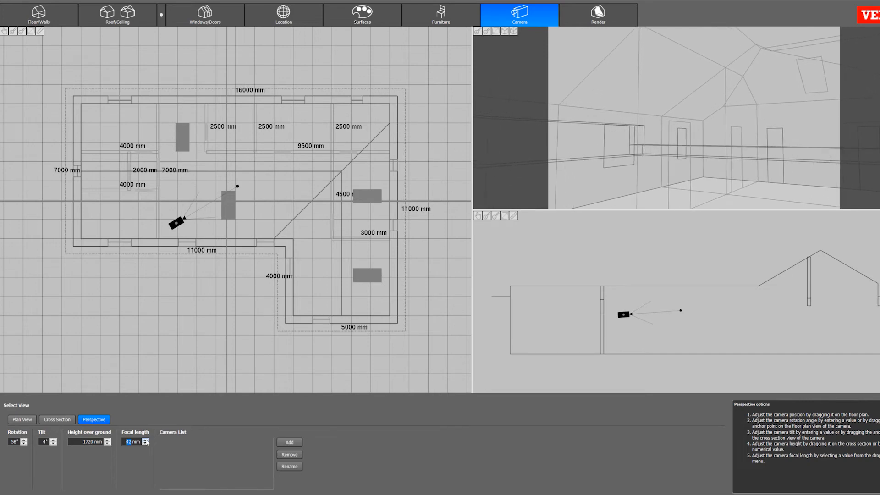
pyautogui.click(145, 444)
pyautogui.click(145, 444)
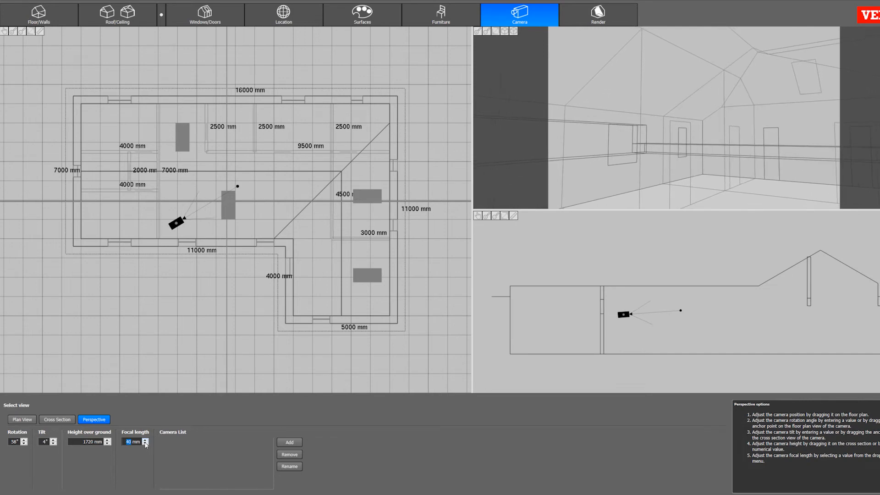
pyautogui.click(145, 444)
pyautogui.click(146, 444)
pyautogui.click(146, 444)
pyautogui.click(146, 444)
pyautogui.click(146, 444)
pyautogui.click(145, 444)
pyautogui.click(146, 444)
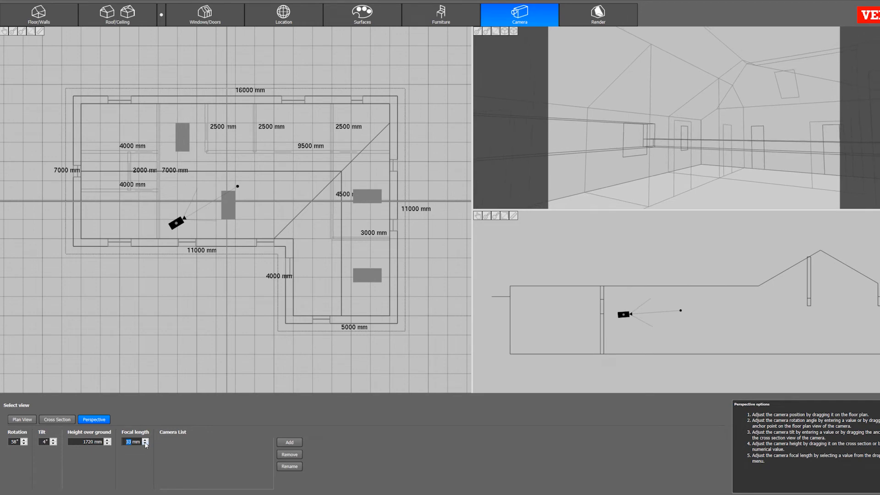
pyautogui.click(146, 444)
pyautogui.click(146, 443)
pyautogui.click(146, 444)
pyautogui.click(146, 444)
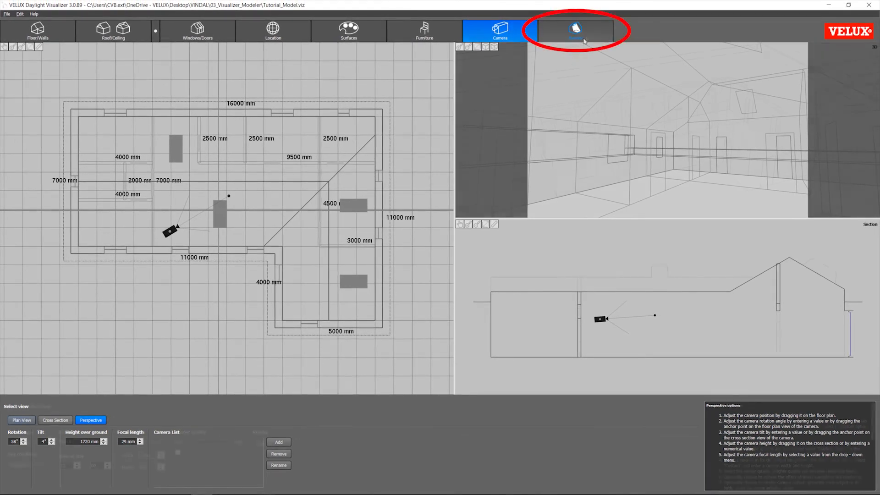
# Step: Open the render specifications, look through the available months, and set the still image's render type to Daylight factor
pyautogui.click(586, 37)
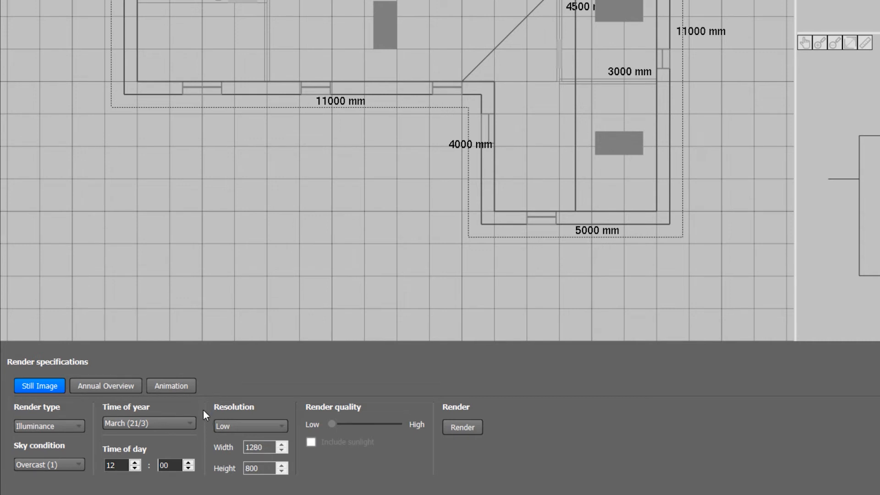
pyautogui.click(191, 422)
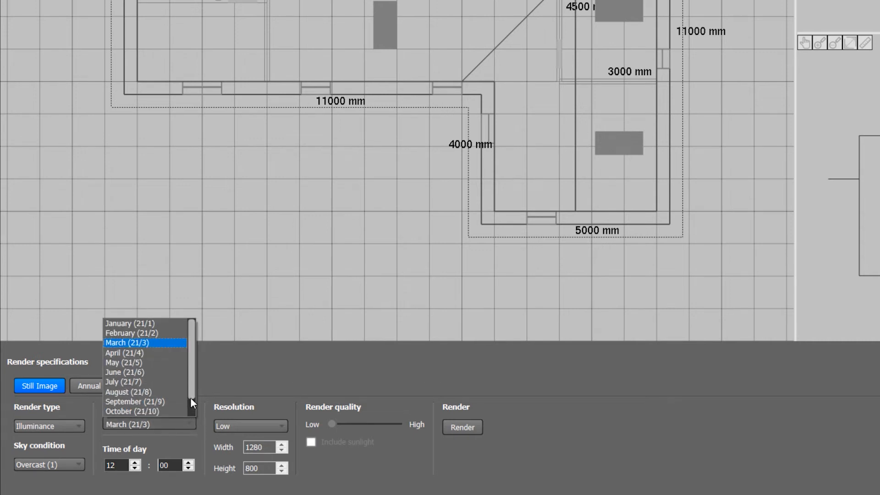
pyautogui.moveTo(190, 398); pyautogui.dragTo(195, 413)
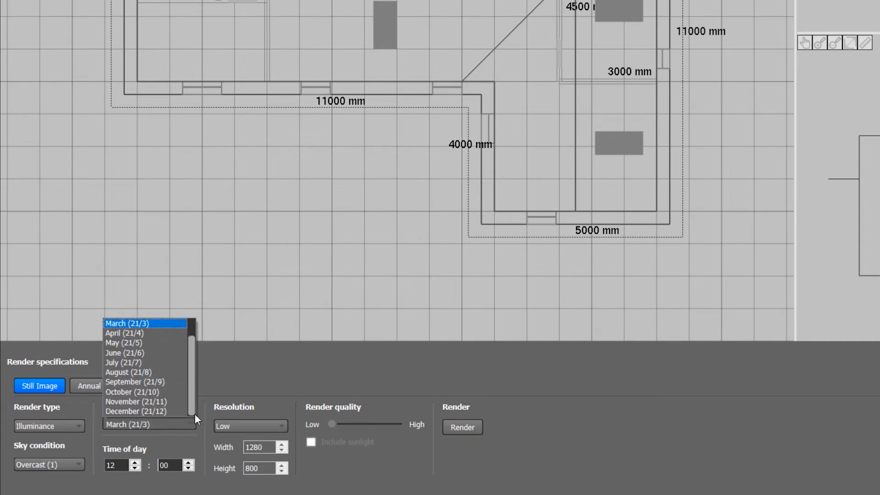
pyautogui.click(188, 441)
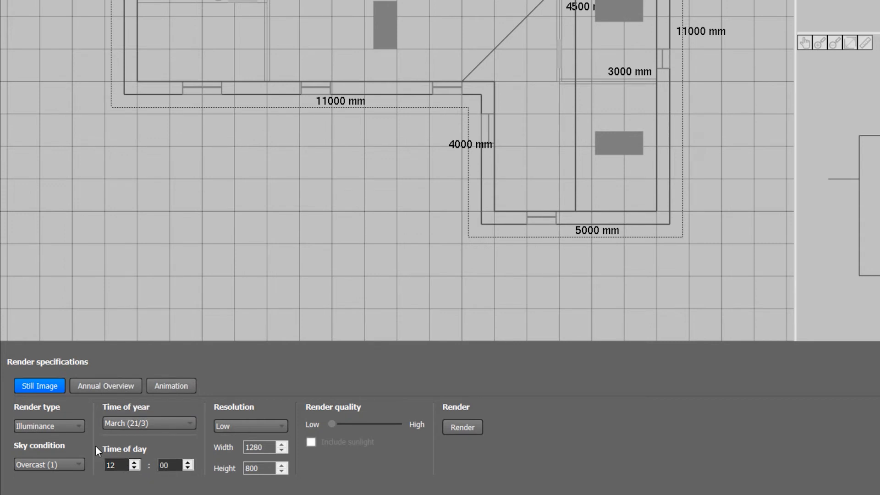
pyautogui.click(79, 427)
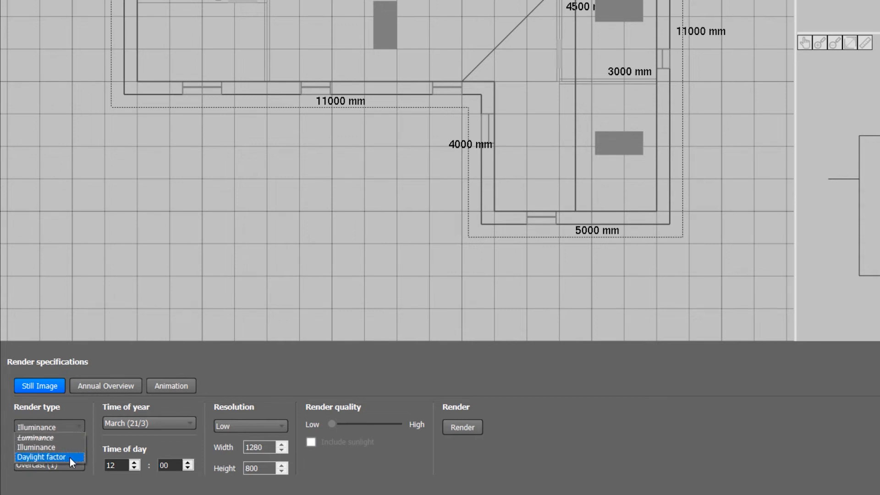
pyautogui.click(70, 458)
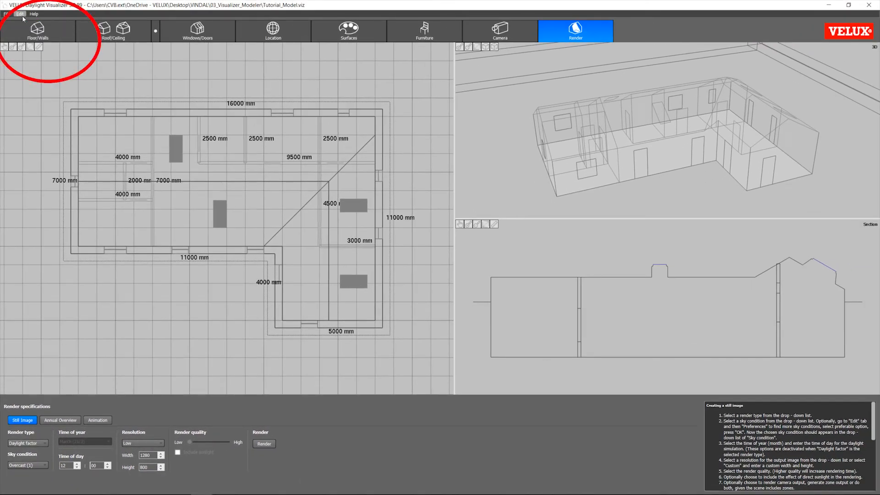
# Step: Examine which CIE skies are enabled in the program preferences and accept the existing selection
pyautogui.click(22, 15)
pyautogui.click(34, 50)
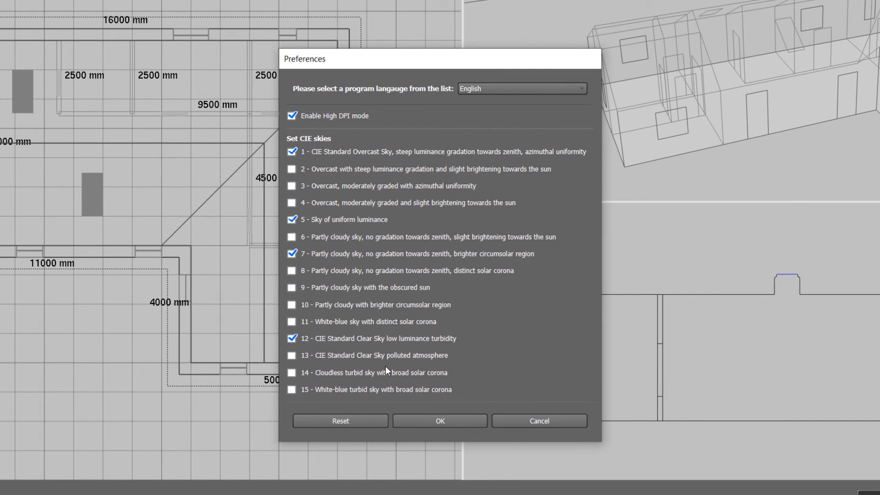
pyautogui.click(408, 420)
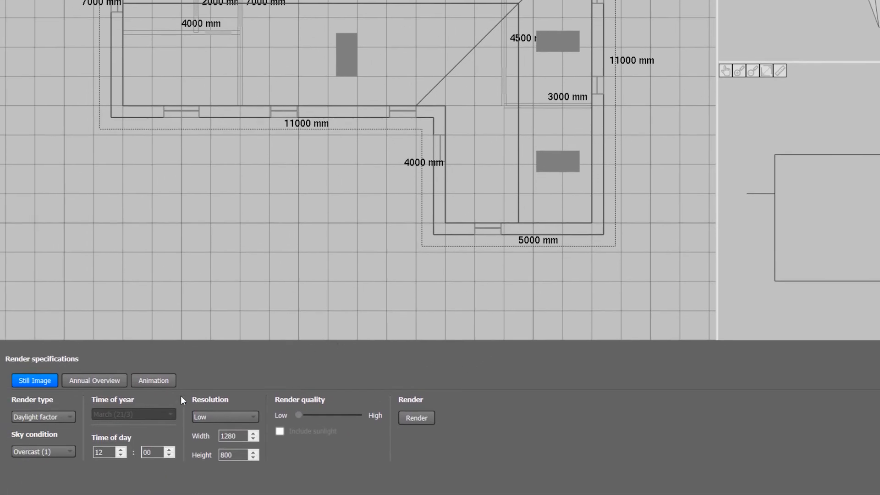
# Step: Try Overcast (5) as the sky condition and return it to Overcast (1)
pyautogui.click(69, 453)
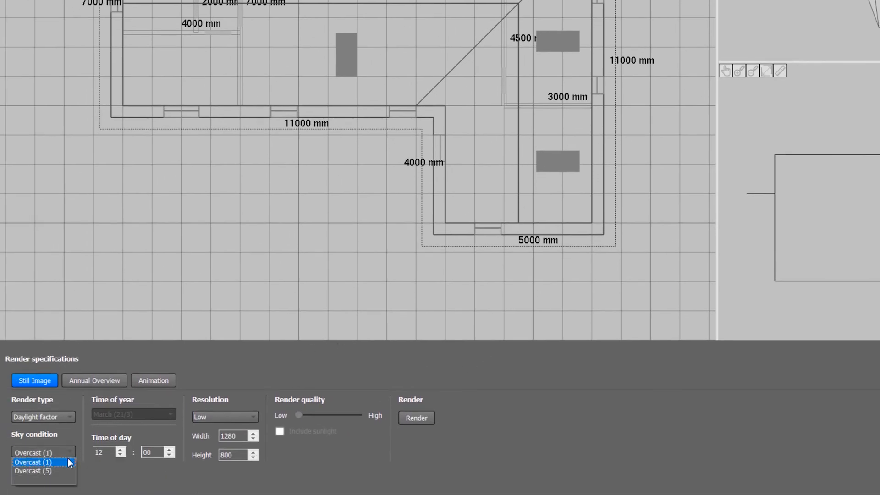
pyautogui.click(46, 471)
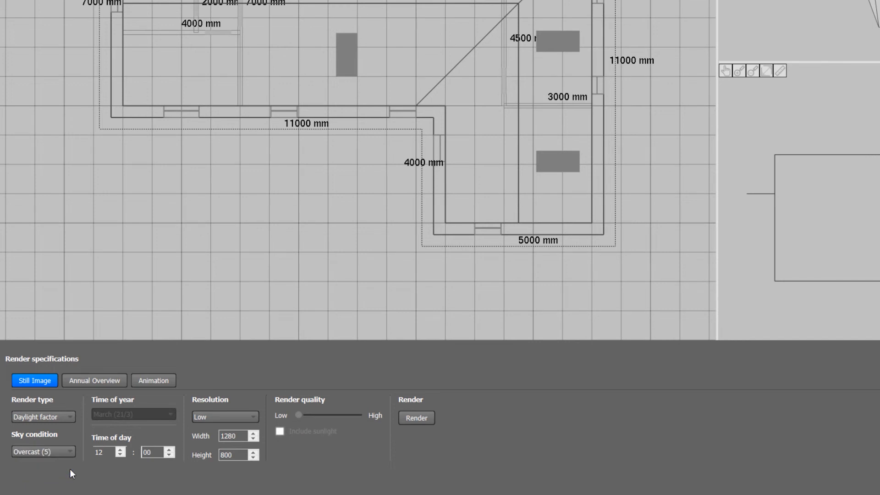
pyautogui.click(67, 453)
pyautogui.click(62, 463)
# Step: Change the still image resolution to Custom and set its width to 3840 for a 2400 height
pyautogui.click(230, 418)
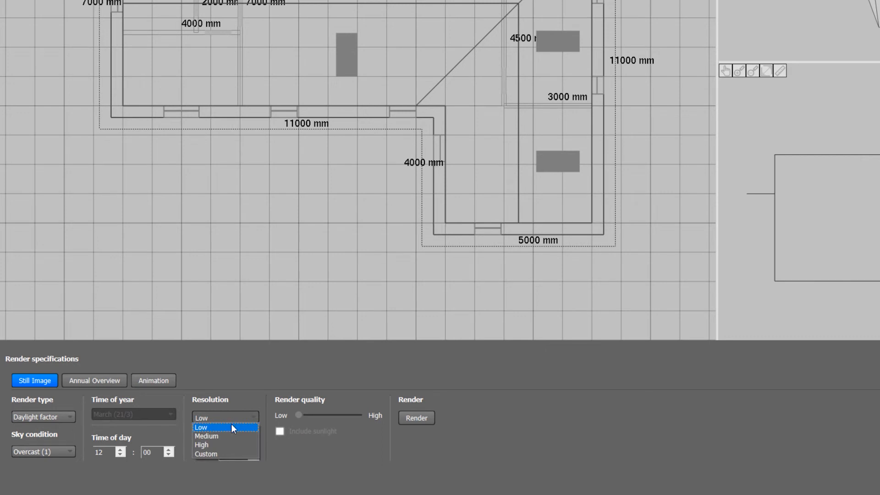
pyautogui.click(230, 453)
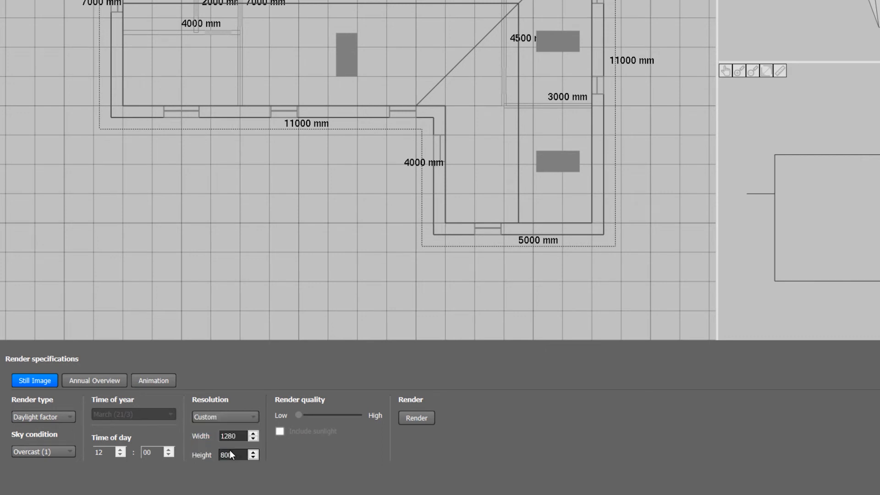
pyautogui.doubleClick(239, 436)
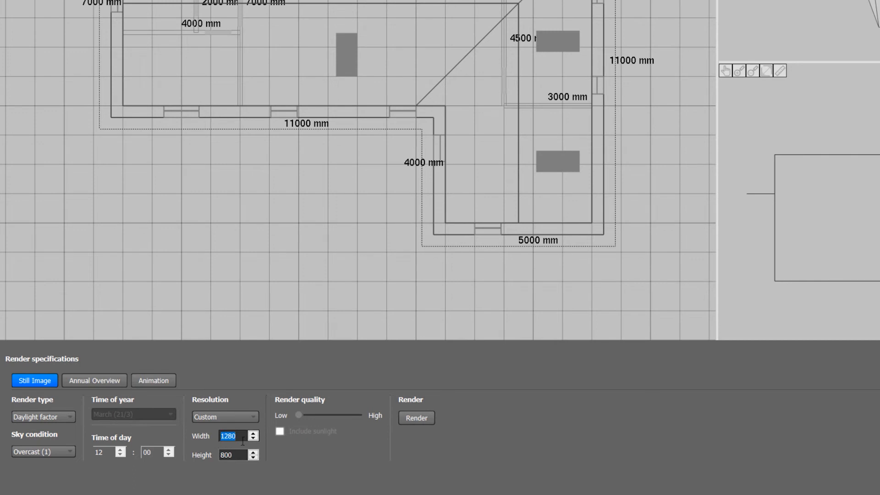
pyautogui.write('3840')
# Step: Look at the annual overview settings, switch to the animation specifications, and set the render type to Illuminance with a time range ending at 20:00
pyautogui.click(118, 383)
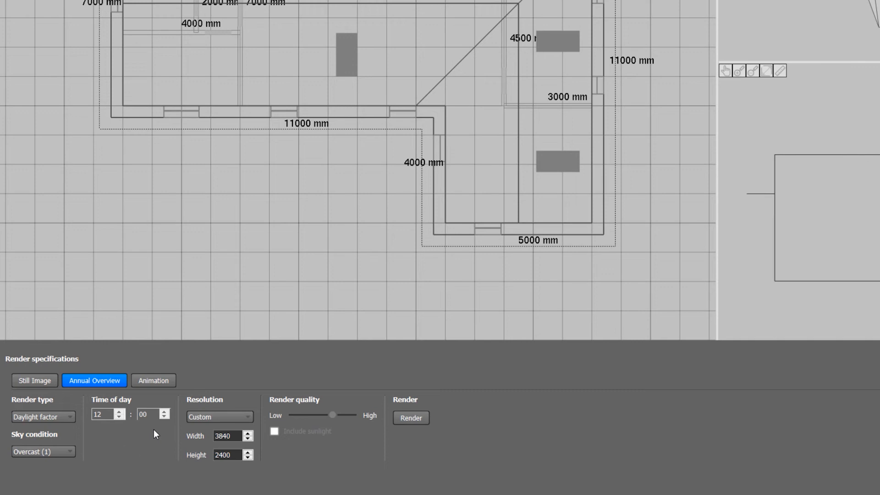
pyautogui.click(163, 383)
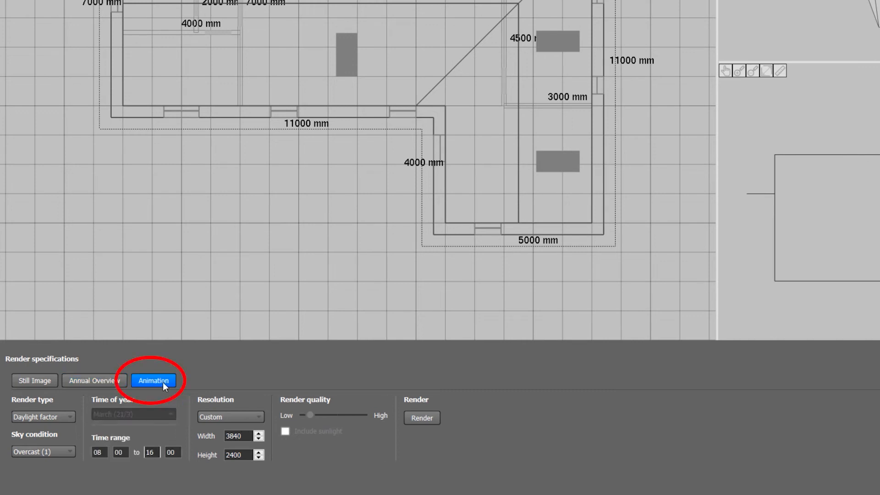
pyautogui.click(61, 416)
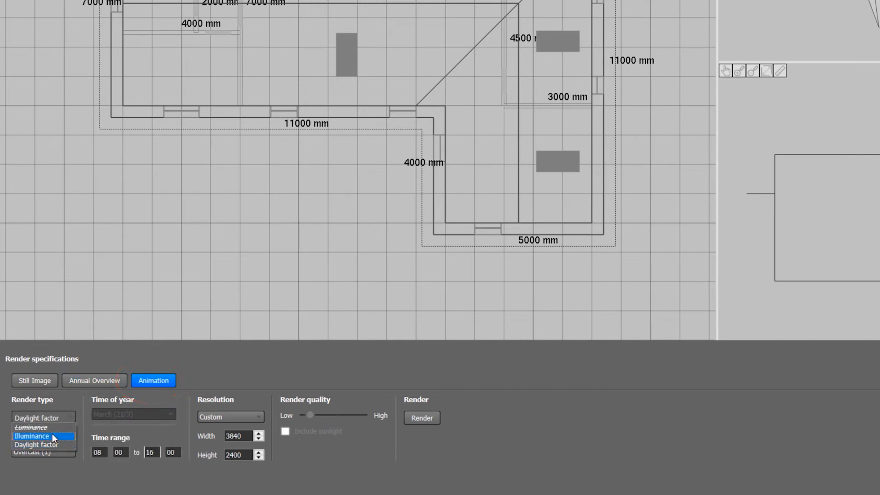
pyautogui.click(52, 436)
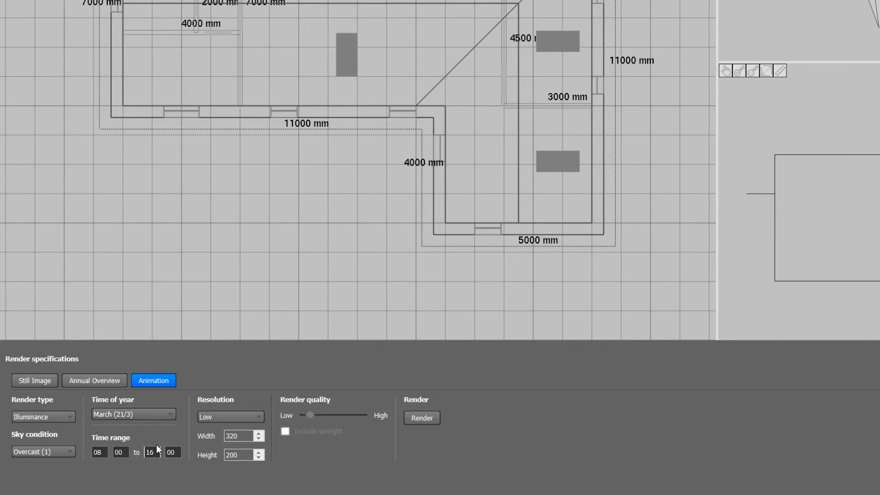
pyautogui.moveTo(159, 452); pyautogui.dragTo(146, 453)
pyautogui.write('20')
# Step: Set the animation resolution to High and start its render to try the duration setting in the movie settings
pyautogui.click(227, 416)
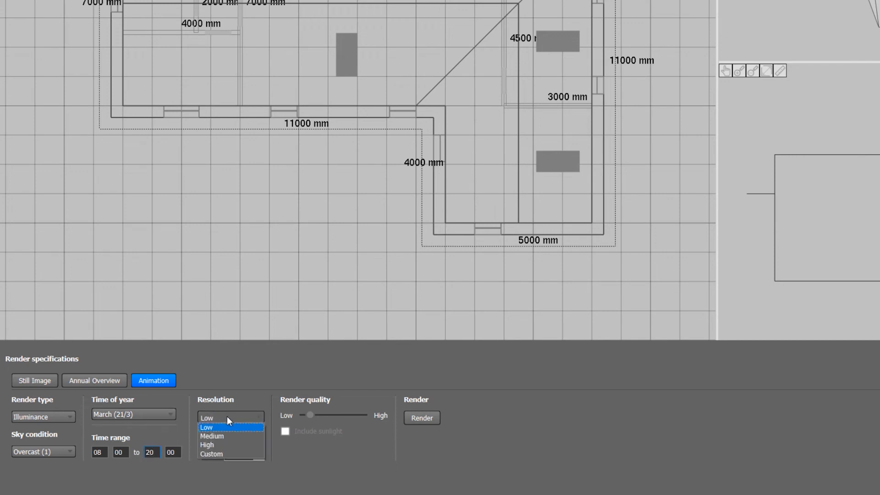
pyautogui.click(220, 443)
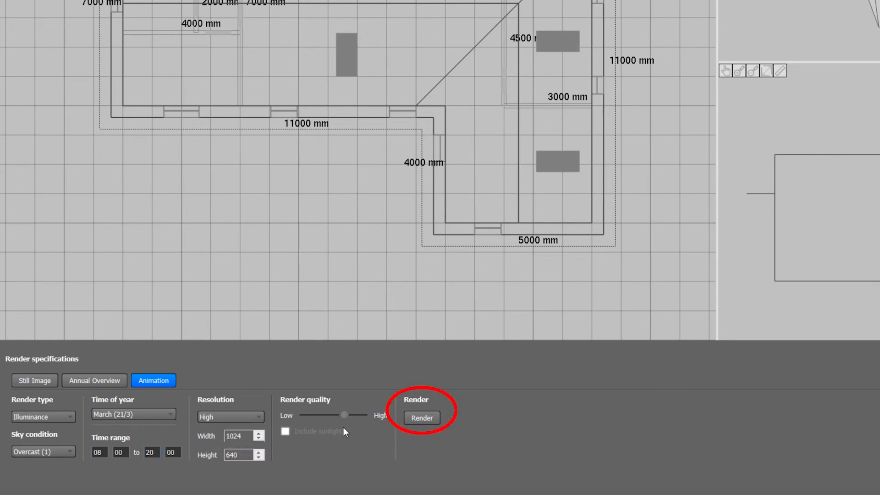
pyautogui.click(408, 418)
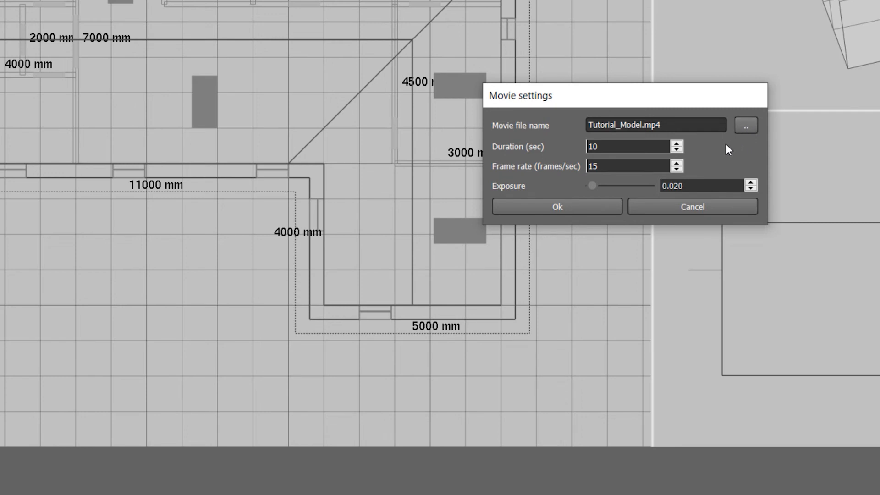
pyautogui.click(677, 143)
pyautogui.click(678, 149)
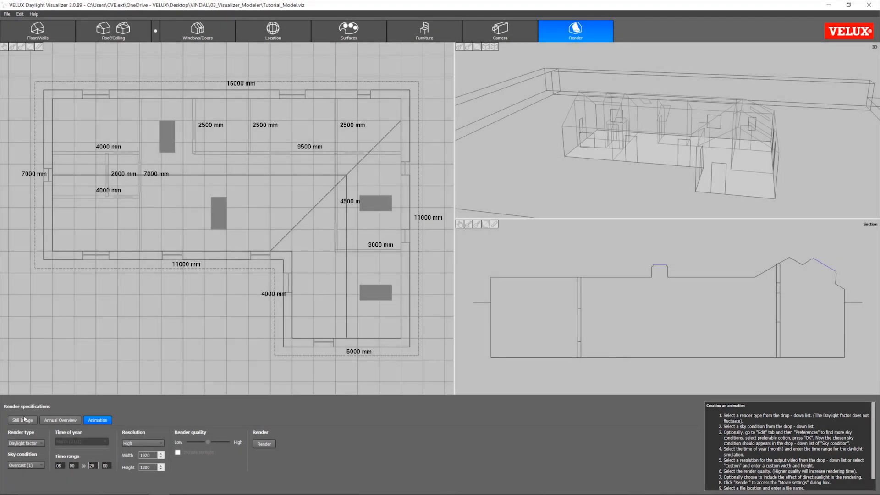
# Step: Return to the still image specifications, raise the render quality slightly, and render the daylight factor plan view
pyautogui.click(24, 420)
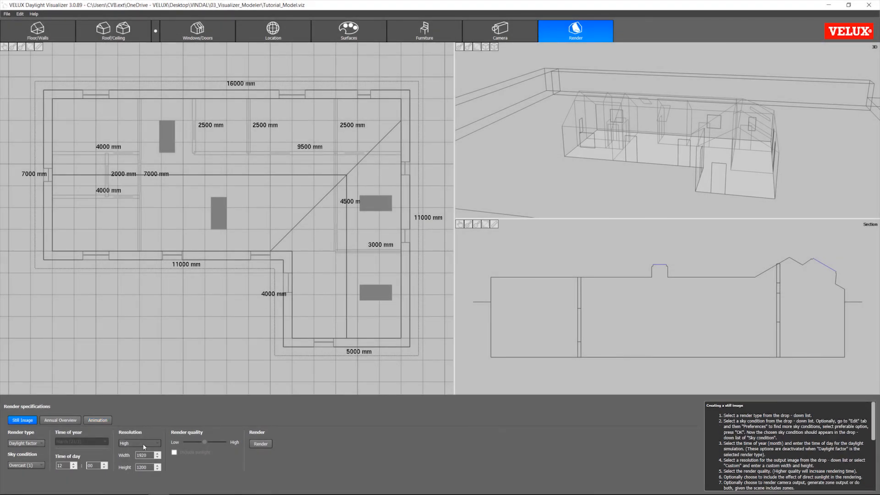
pyautogui.moveTo(205, 442); pyautogui.dragTo(216, 443)
pyautogui.click(258, 444)
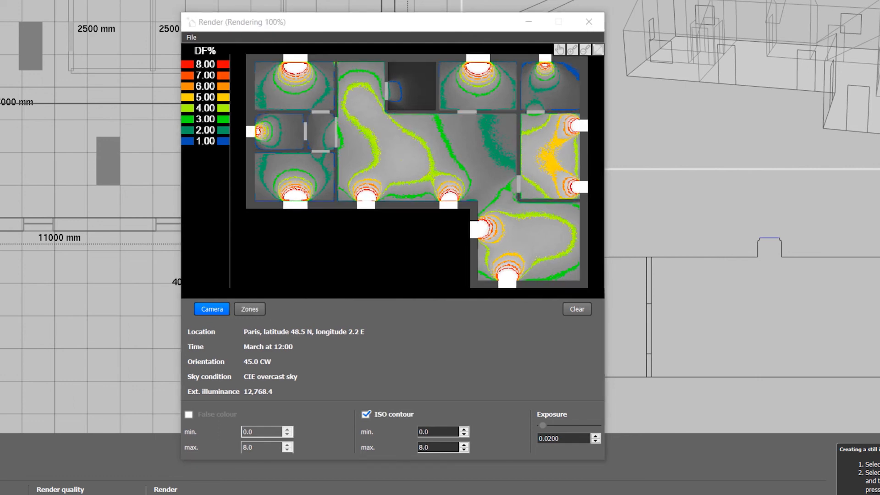
pyautogui.click(363, 377)
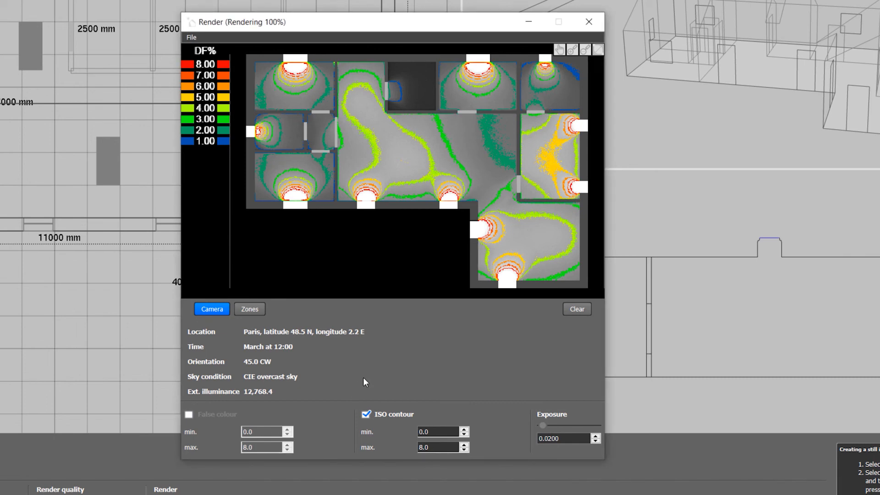
# Step: Switch the rendered plan from ISO contours to false colour and back to ISO contours
pyautogui.click(365, 414)
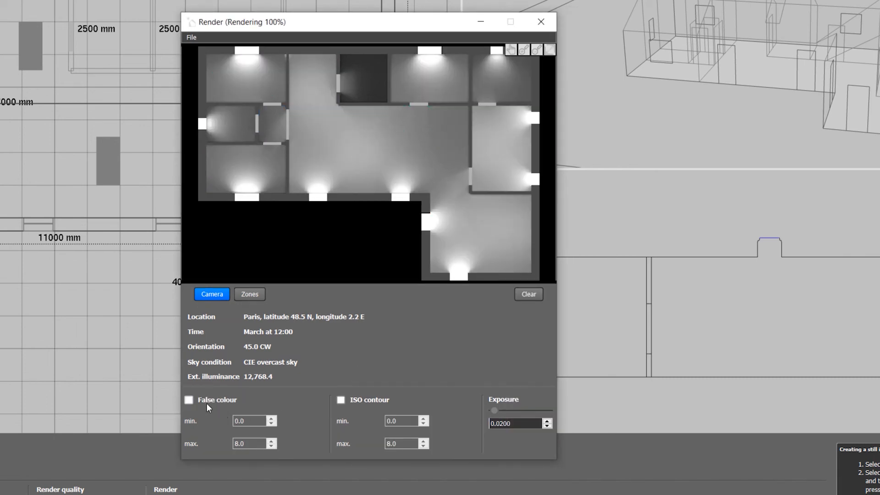
pyautogui.click(206, 403)
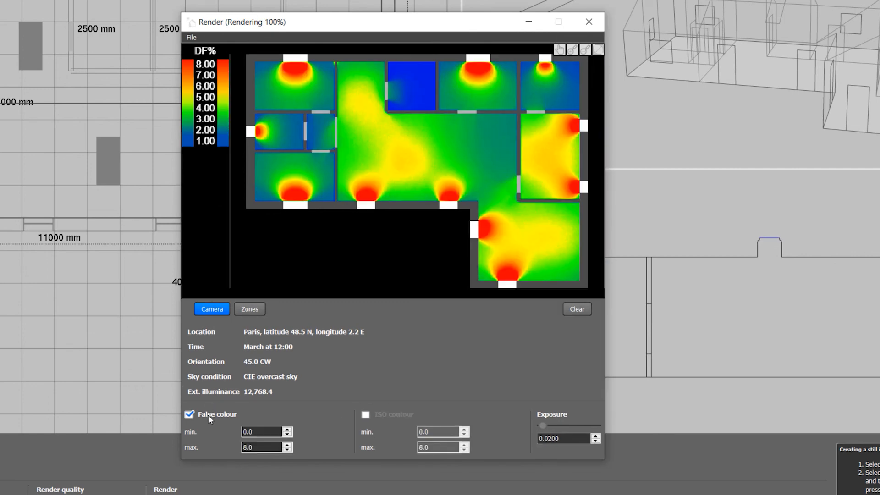
pyautogui.click(208, 414)
pyautogui.click(366, 414)
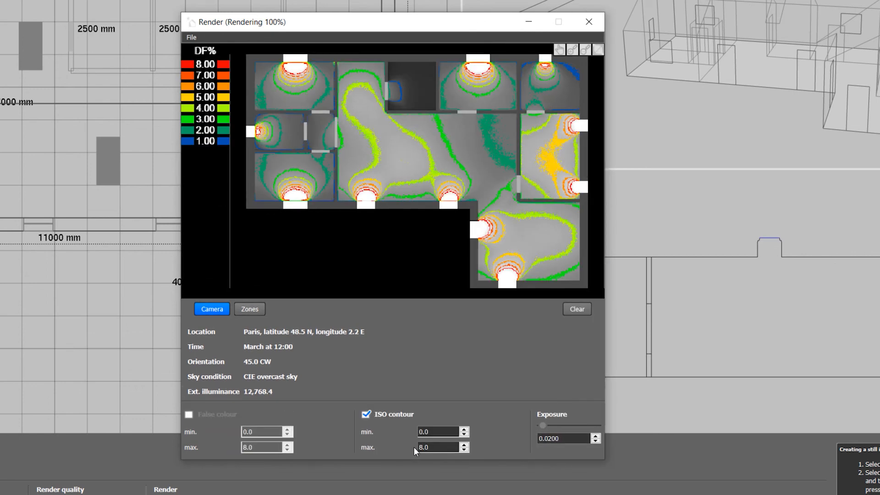
# Step: Try an ISO contour maximum of 4 and restore it to 8
pyautogui.moveTo(419, 447); pyautogui.dragTo(430, 450)
pyautogui.write('4')
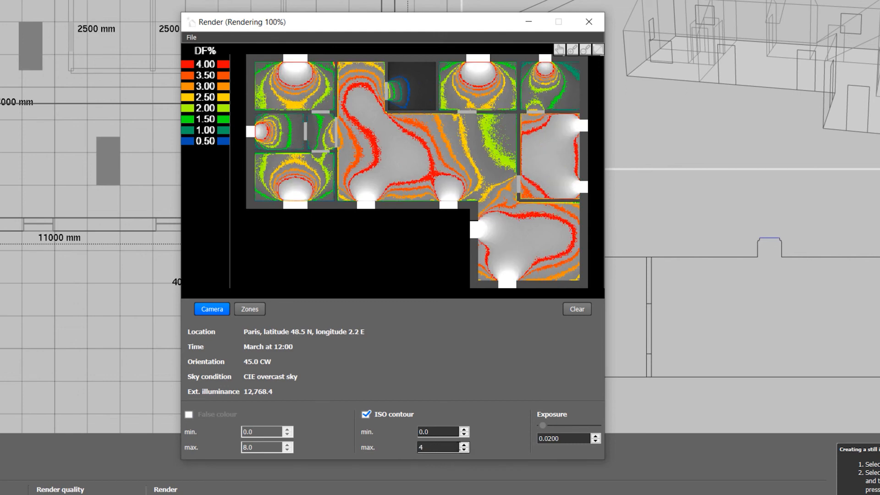
pyautogui.moveTo(438, 450); pyautogui.dragTo(418, 451)
pyautogui.write('8')
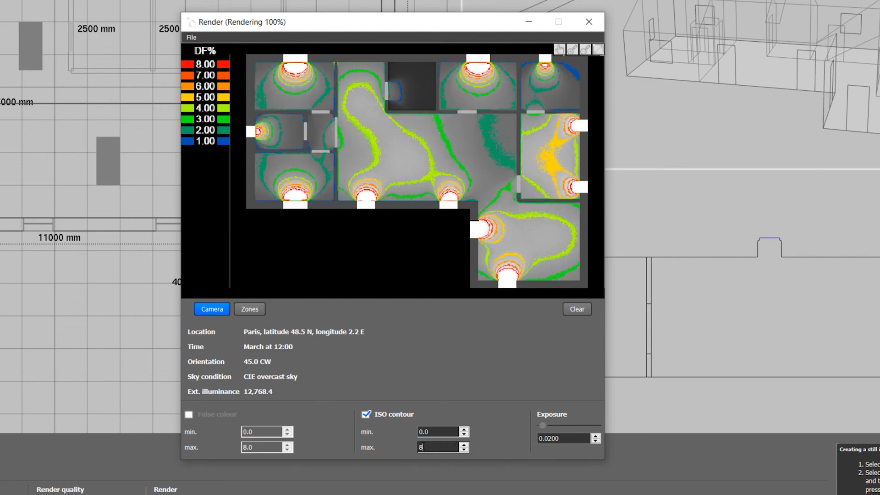
# Step: Measure daylight factors at points in the main room and over a rectangle in the room above it, and read the rectangle's statistics
pyautogui.click(407, 161)
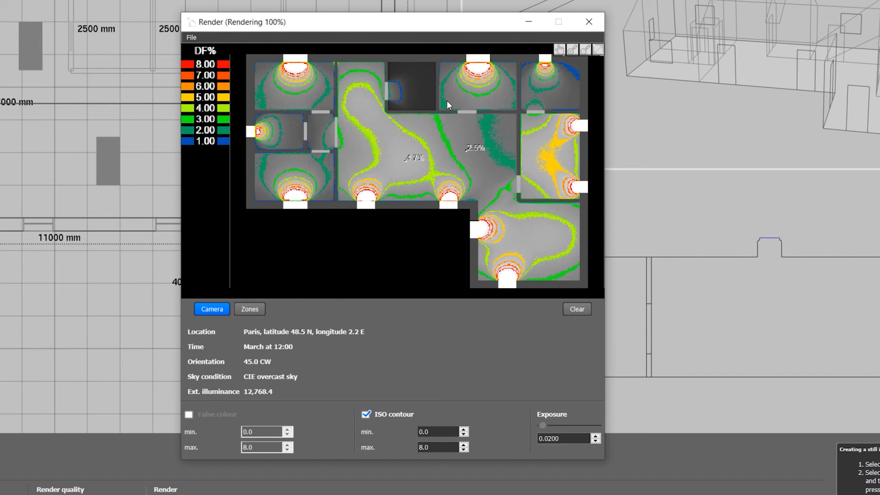
pyautogui.moveTo(445, 100); pyautogui.dragTo(507, 72)
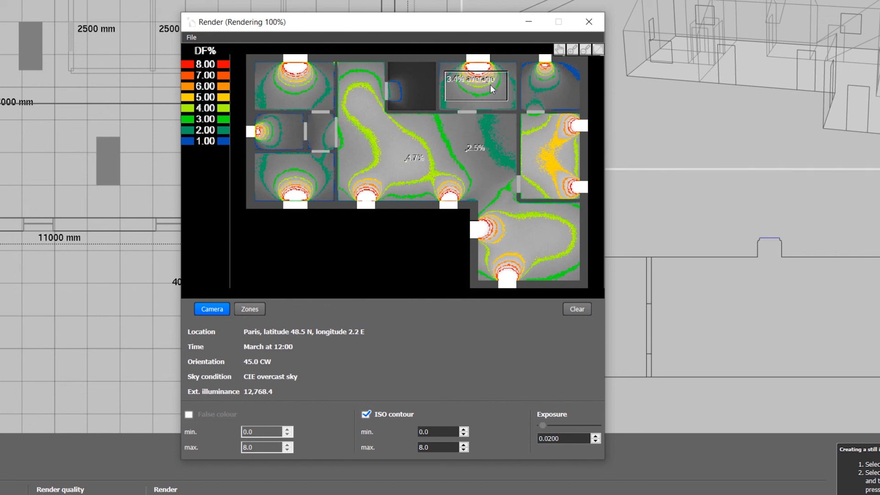
pyautogui.moveTo(491, 85)
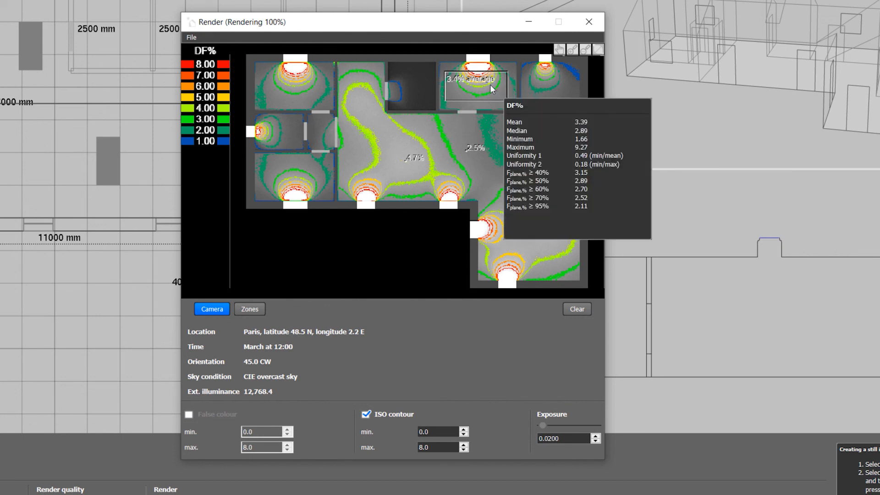
# Step: Measure the average daylight factor over an L-shaped polygon covering the main room and its upper extension
pyautogui.click(346, 74)
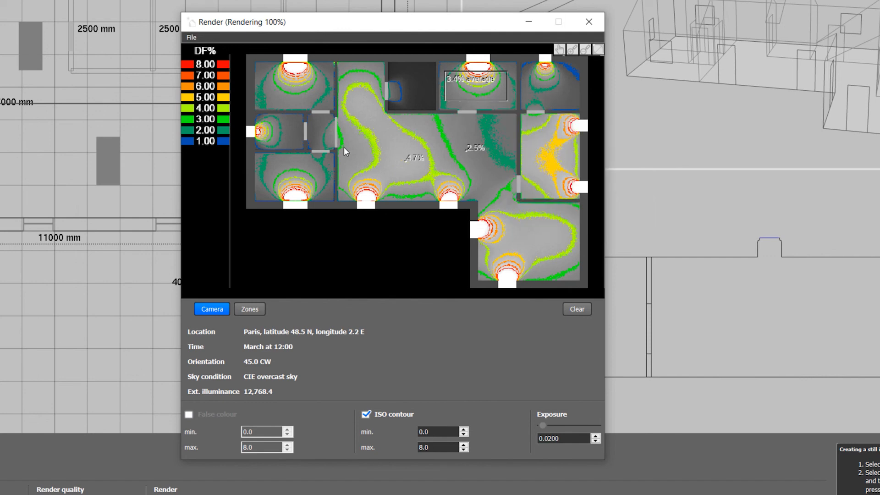
pyautogui.click(350, 182)
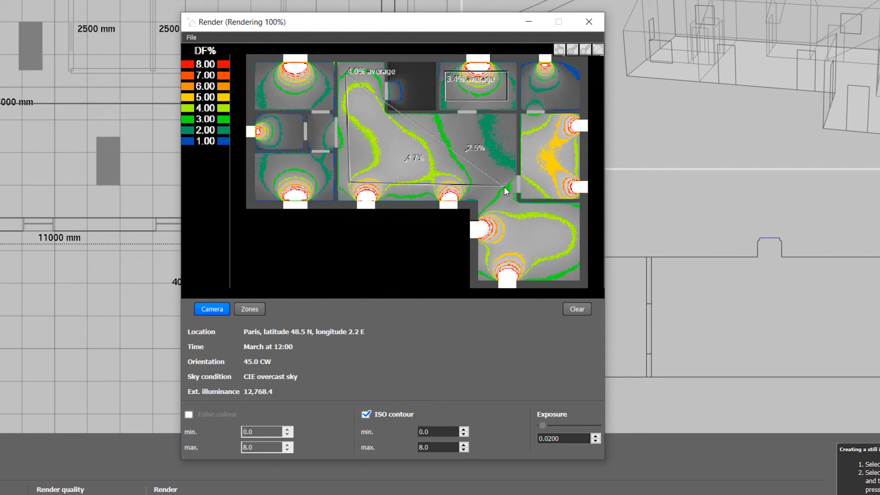
pyautogui.click(501, 128)
pyautogui.click(381, 121)
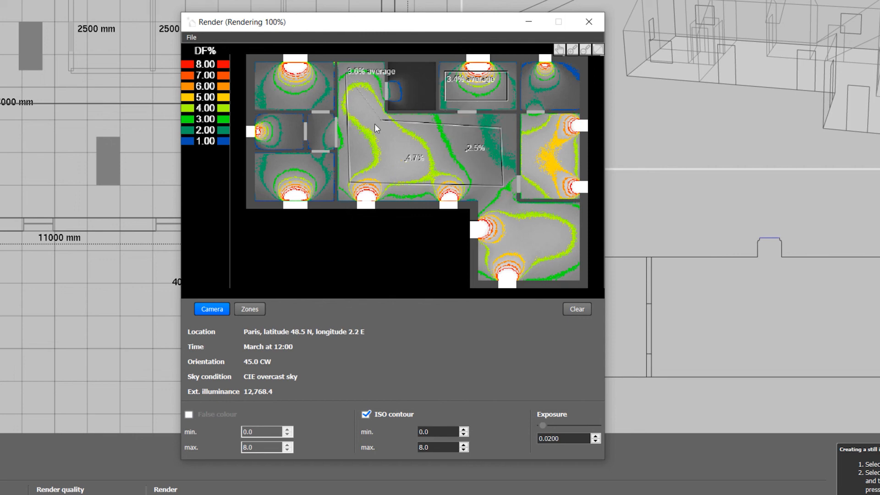
pyautogui.click(375, 124)
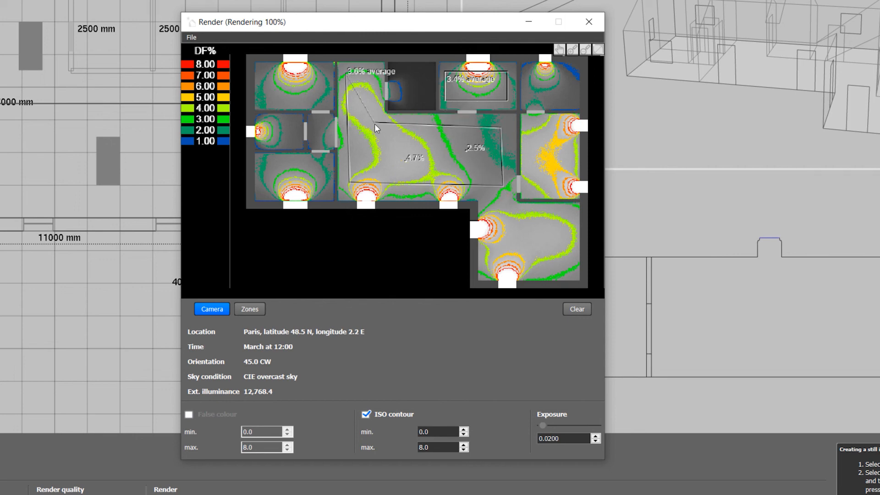
pyautogui.doubleClick(374, 77)
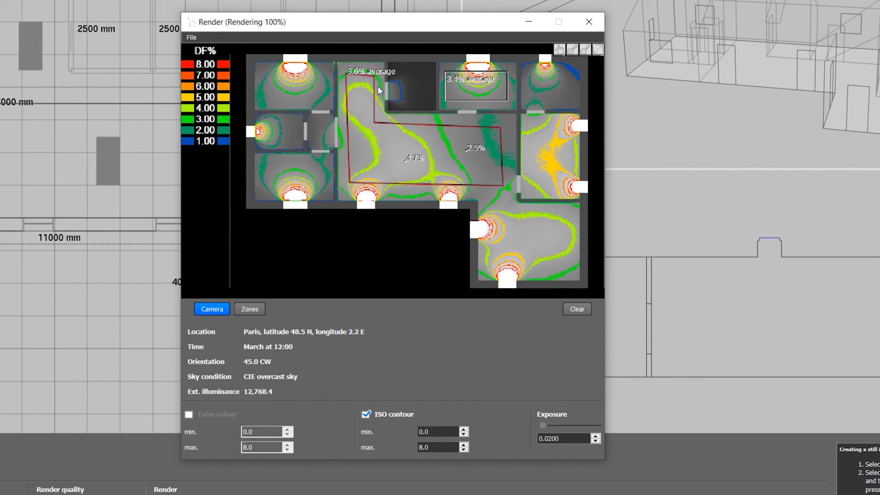
pyautogui.moveTo(388, 137)
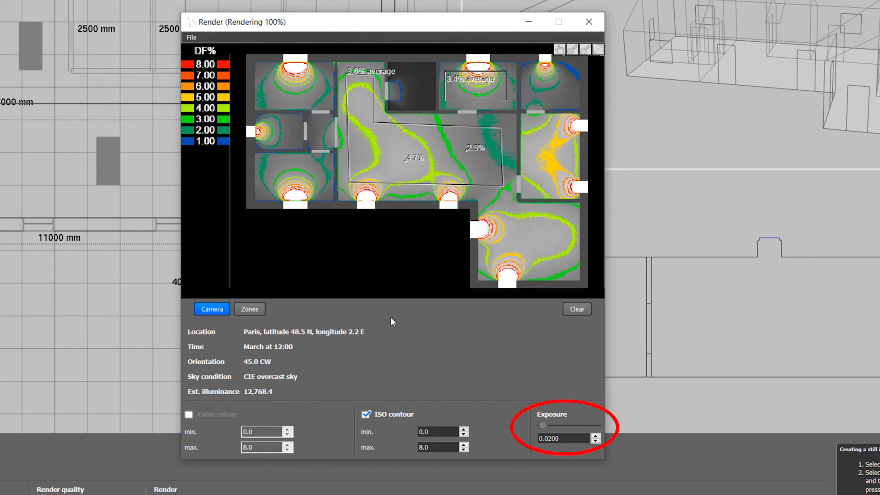
# Step: Set the rendered plan's exposure to 0.0250 and view the options for saving or printing the image
pyautogui.click(596, 436)
pyautogui.click(596, 435)
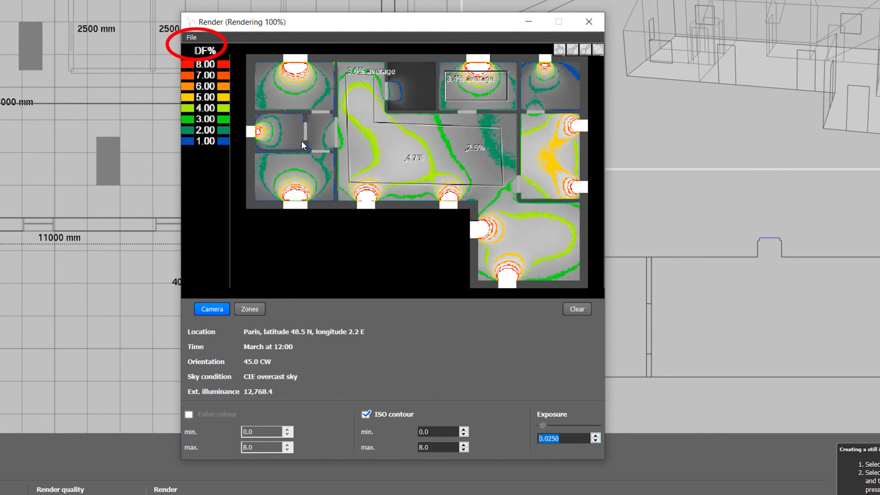
pyautogui.click(191, 37)
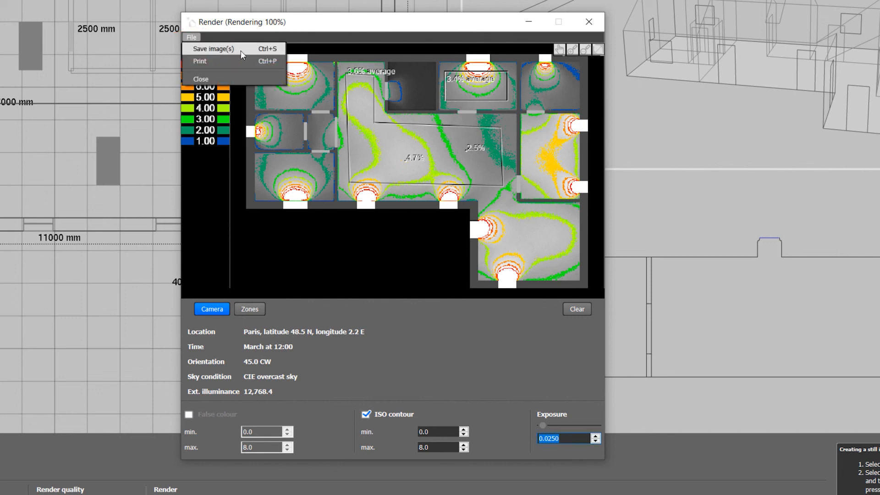
pyautogui.click(298, 258)
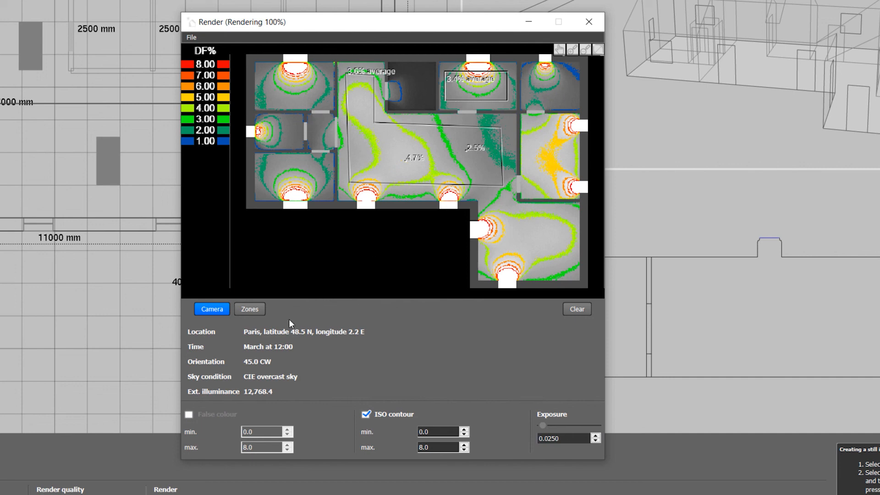
# Step: Switch the render results to zones and look through each zone's daylight factor image, ending on Zone 2
pyautogui.click(260, 310)
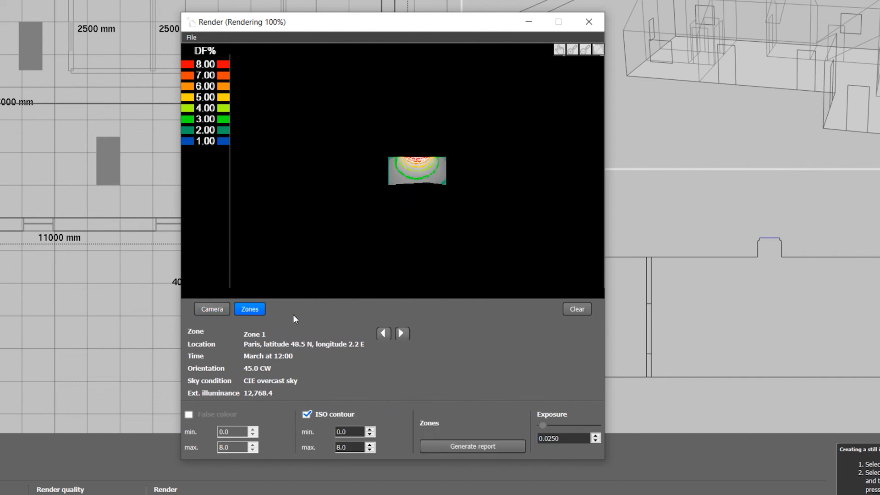
pyautogui.click(402, 333)
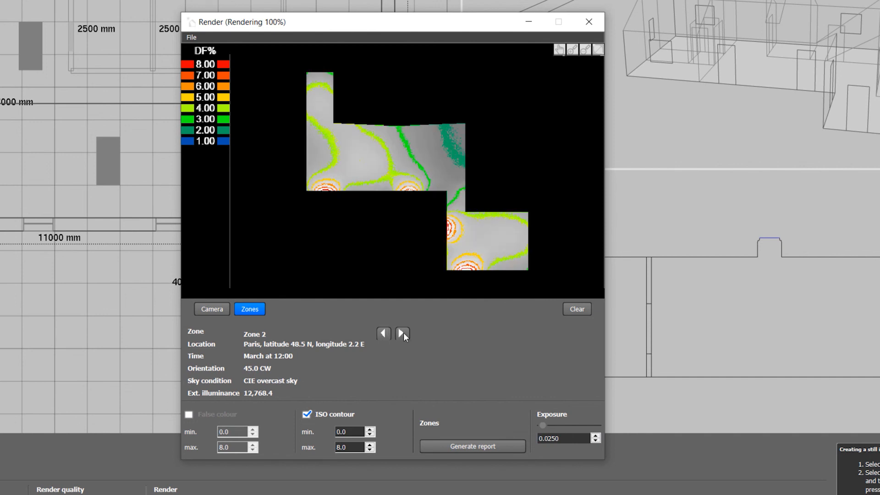
pyautogui.click(404, 333)
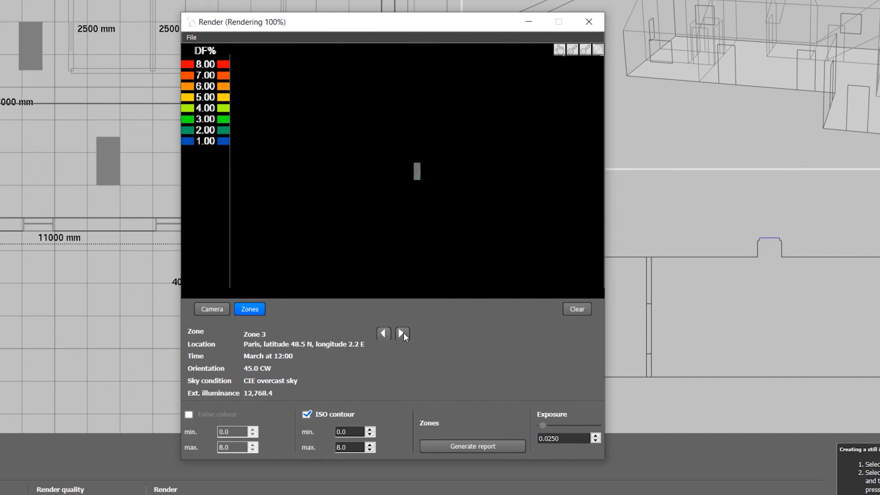
pyautogui.click(403, 333)
pyautogui.click(402, 333)
pyautogui.click(403, 333)
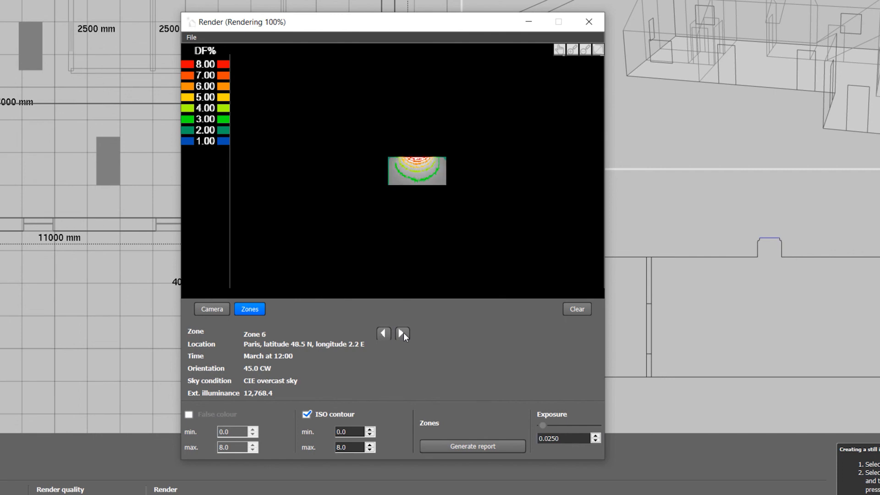
pyautogui.click(402, 333)
pyautogui.click(403, 333)
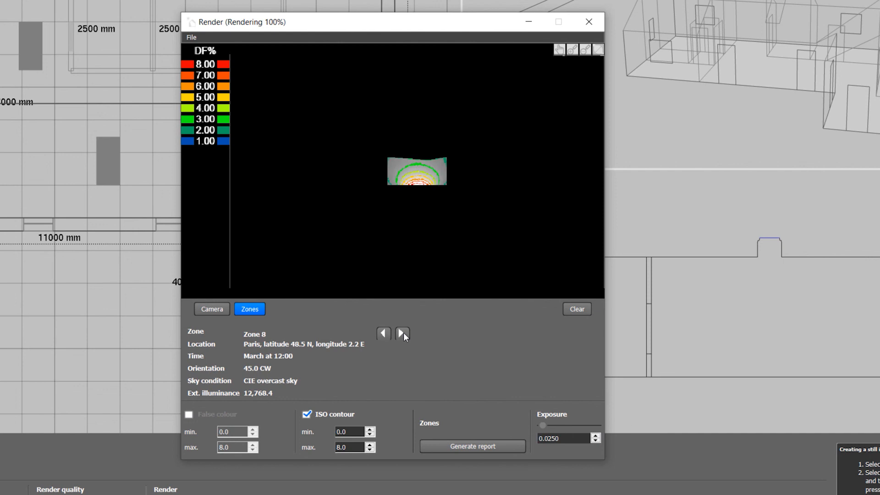
pyautogui.click(403, 334)
pyautogui.click(402, 334)
pyautogui.click(403, 334)
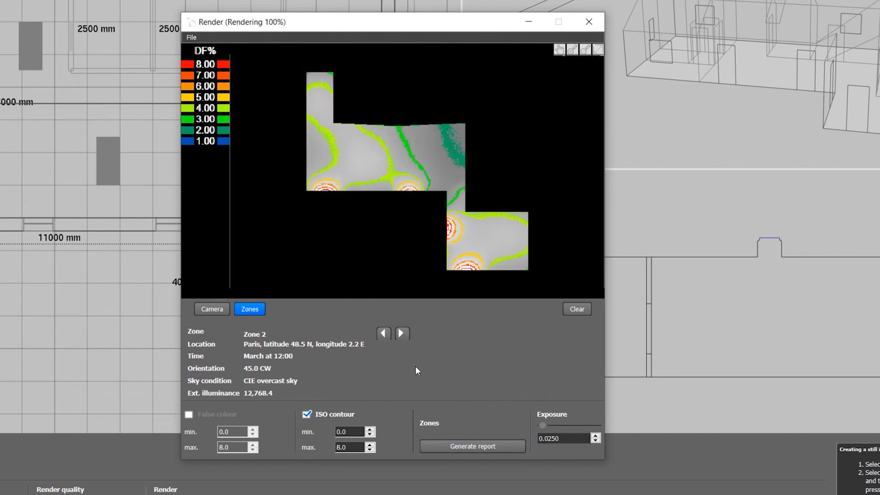
# Step: Generate the zone report as an HTML file named Report and choose Denmark as its country
pyautogui.click(444, 447)
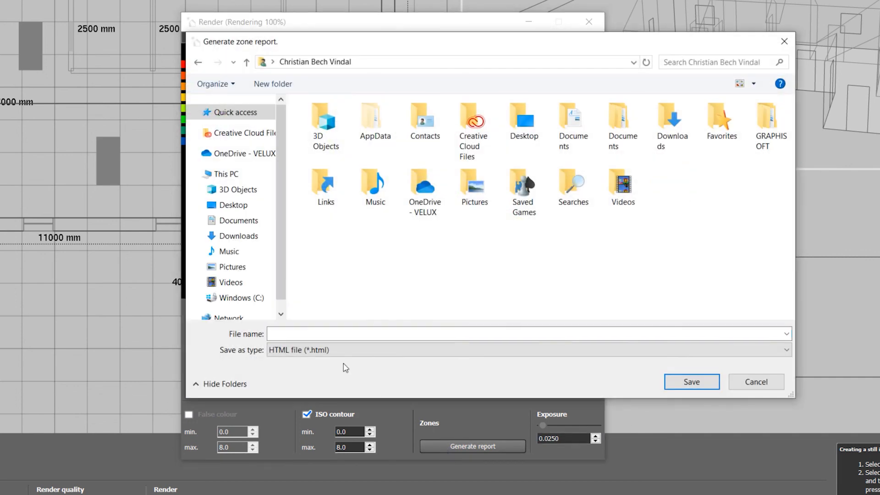
pyautogui.write('Report')
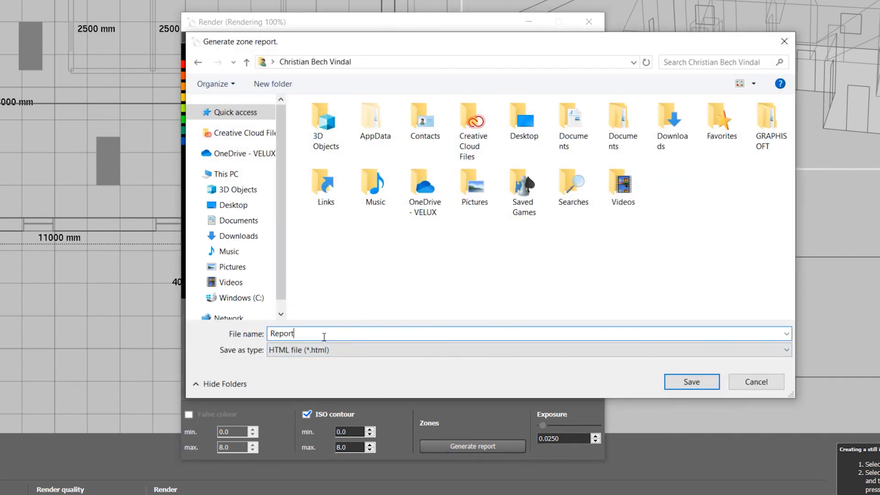
pyautogui.press('Return')
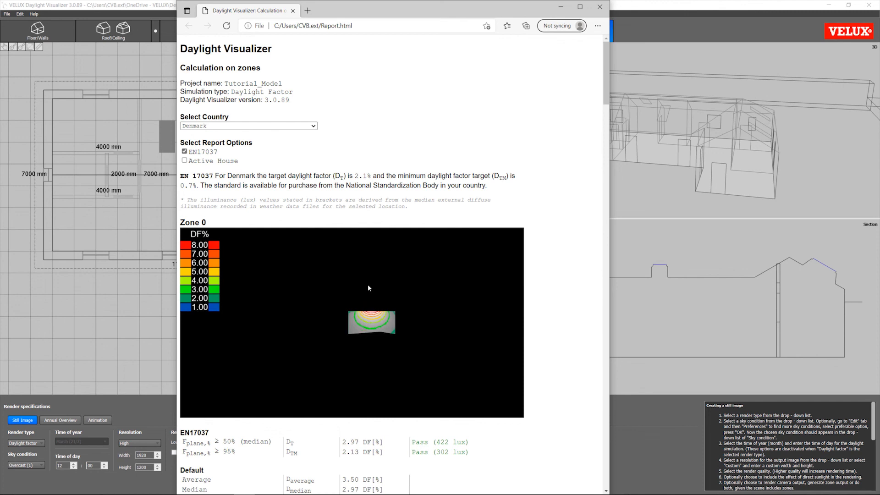
pyautogui.click(309, 129)
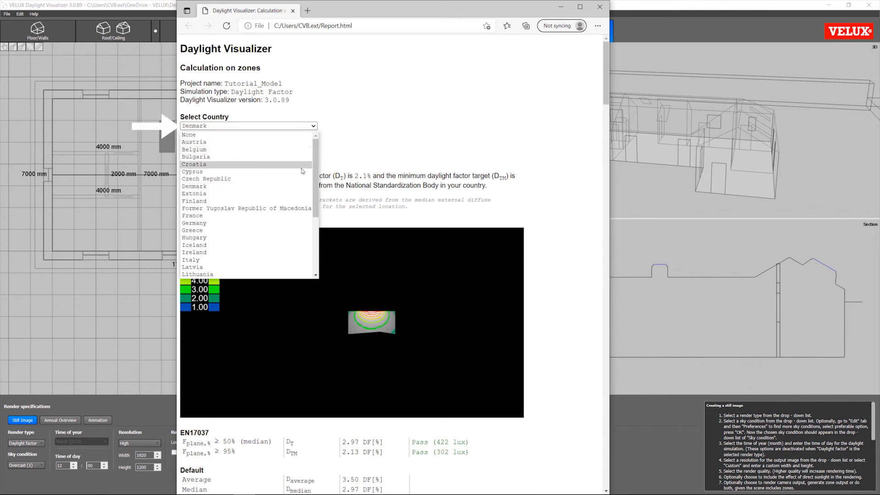
pyautogui.click(302, 186)
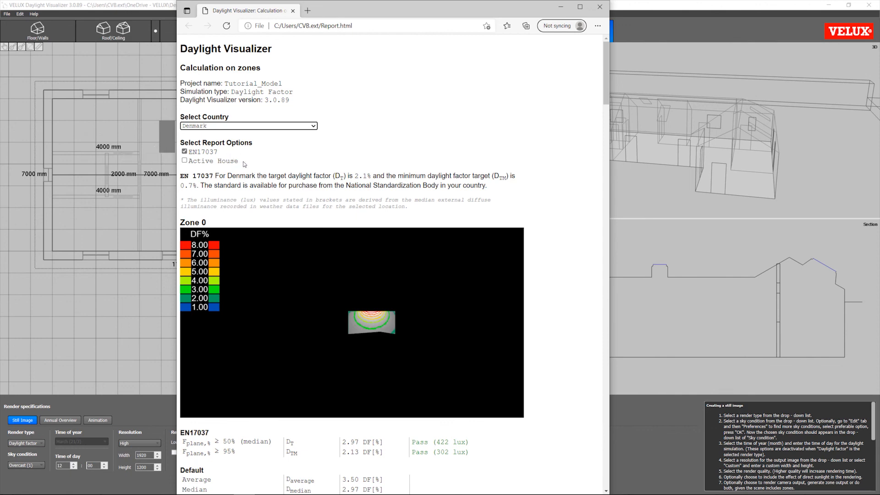
# Step: Examine the EN17037 compliance and default daylight factor statistics of every zone in the report
pyautogui.scroll(-1, 543, 200)
pyautogui.scroll(-4, 543, 201)
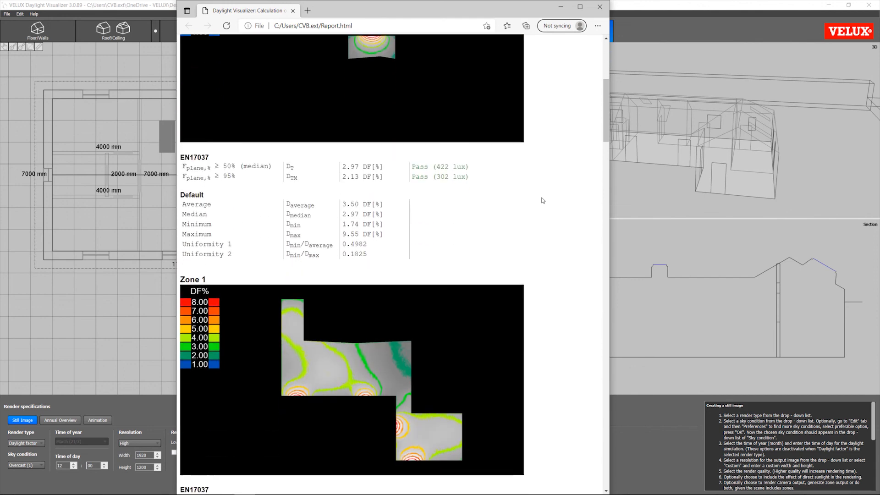
pyautogui.scroll(2, 542, 200)
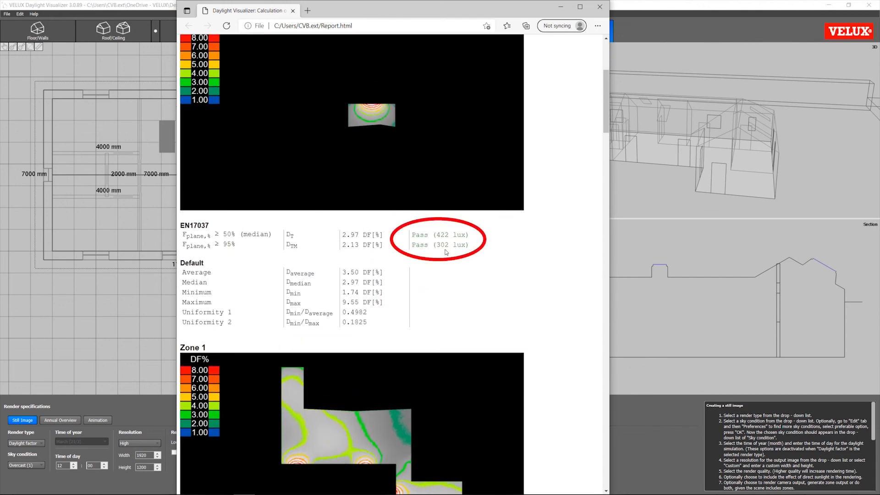
pyautogui.scroll(-3, 446, 251)
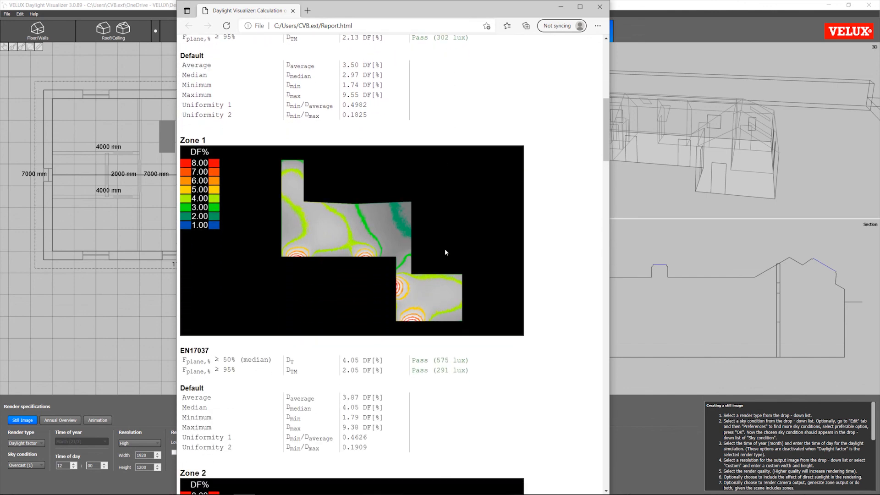
pyautogui.scroll(-3, 445, 252)
pyautogui.scroll(-7, 446, 251)
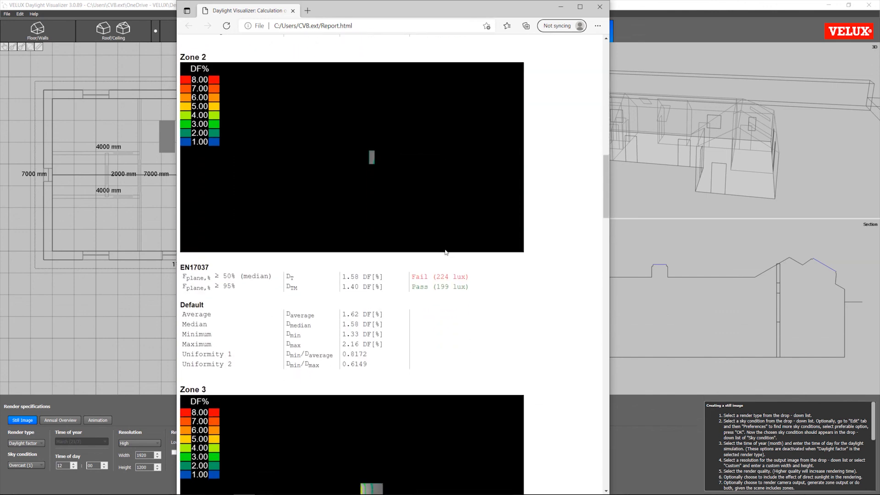
pyautogui.scroll(-5, 446, 251)
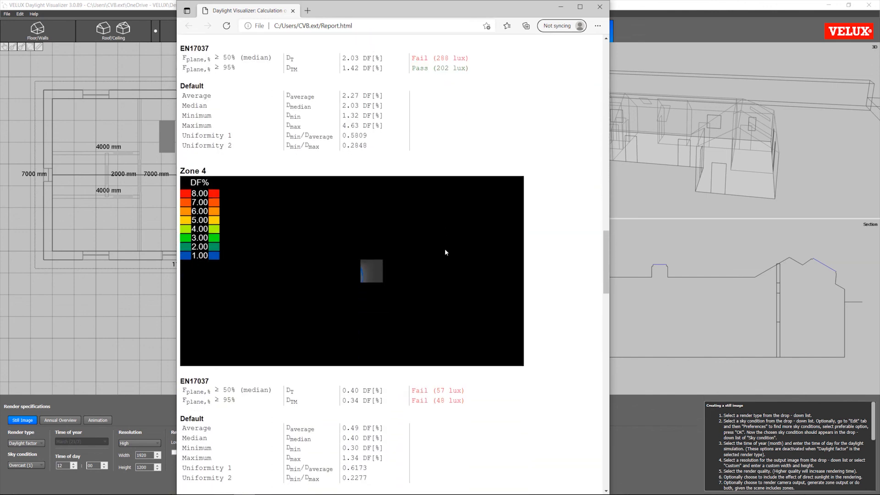
pyautogui.scroll(-8, 446, 252)
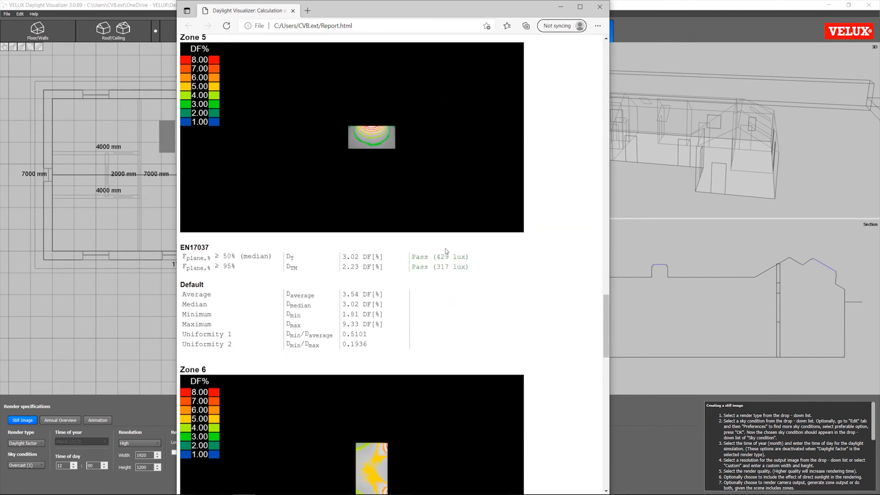
pyautogui.scroll(-7, 446, 251)
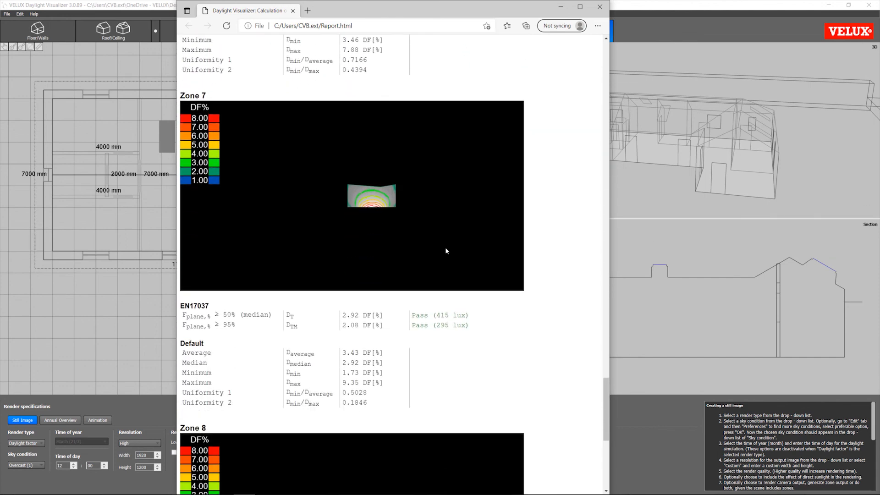
pyautogui.scroll(-5, 446, 251)
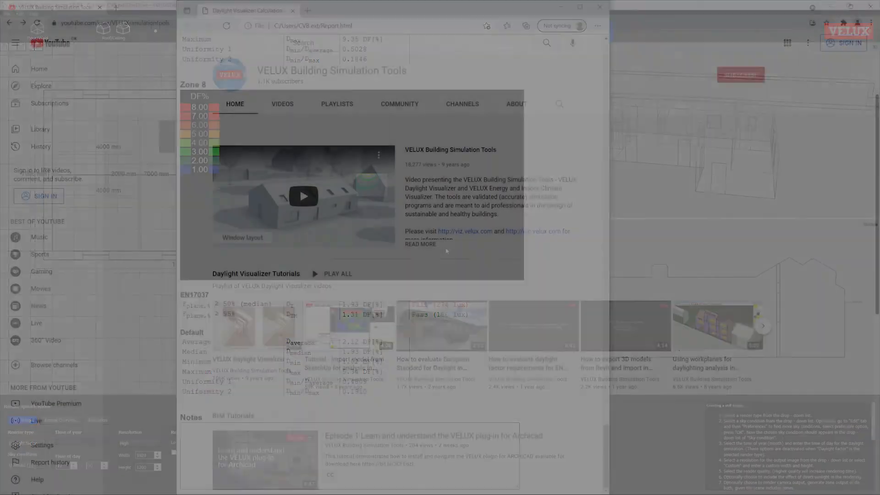